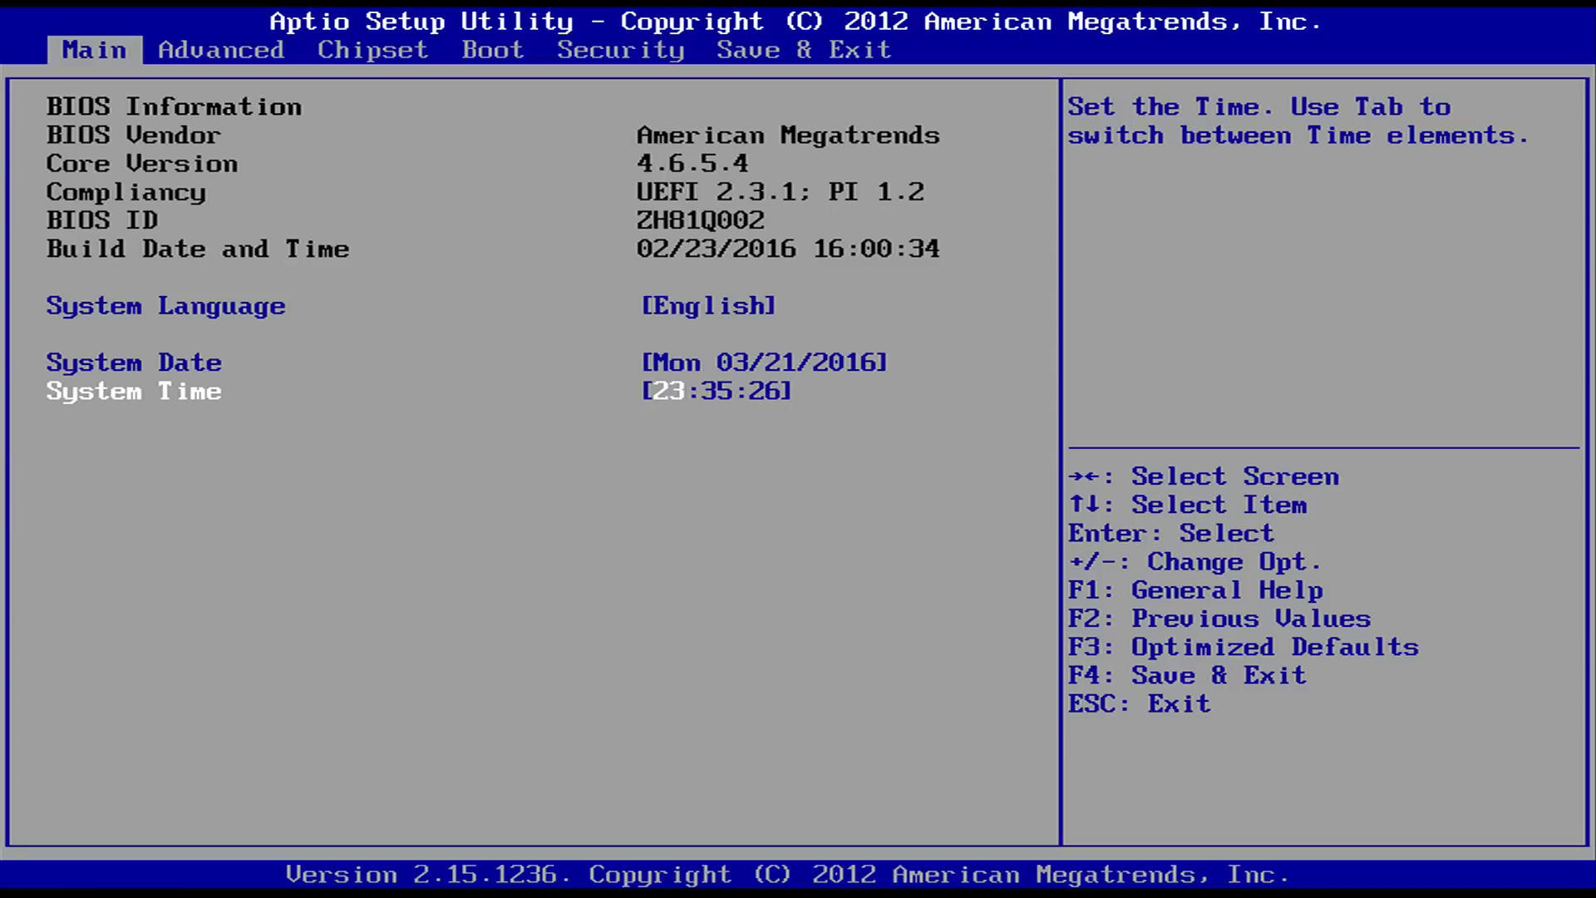
- Open CPU Configuration from the Advanced page
key("Right")
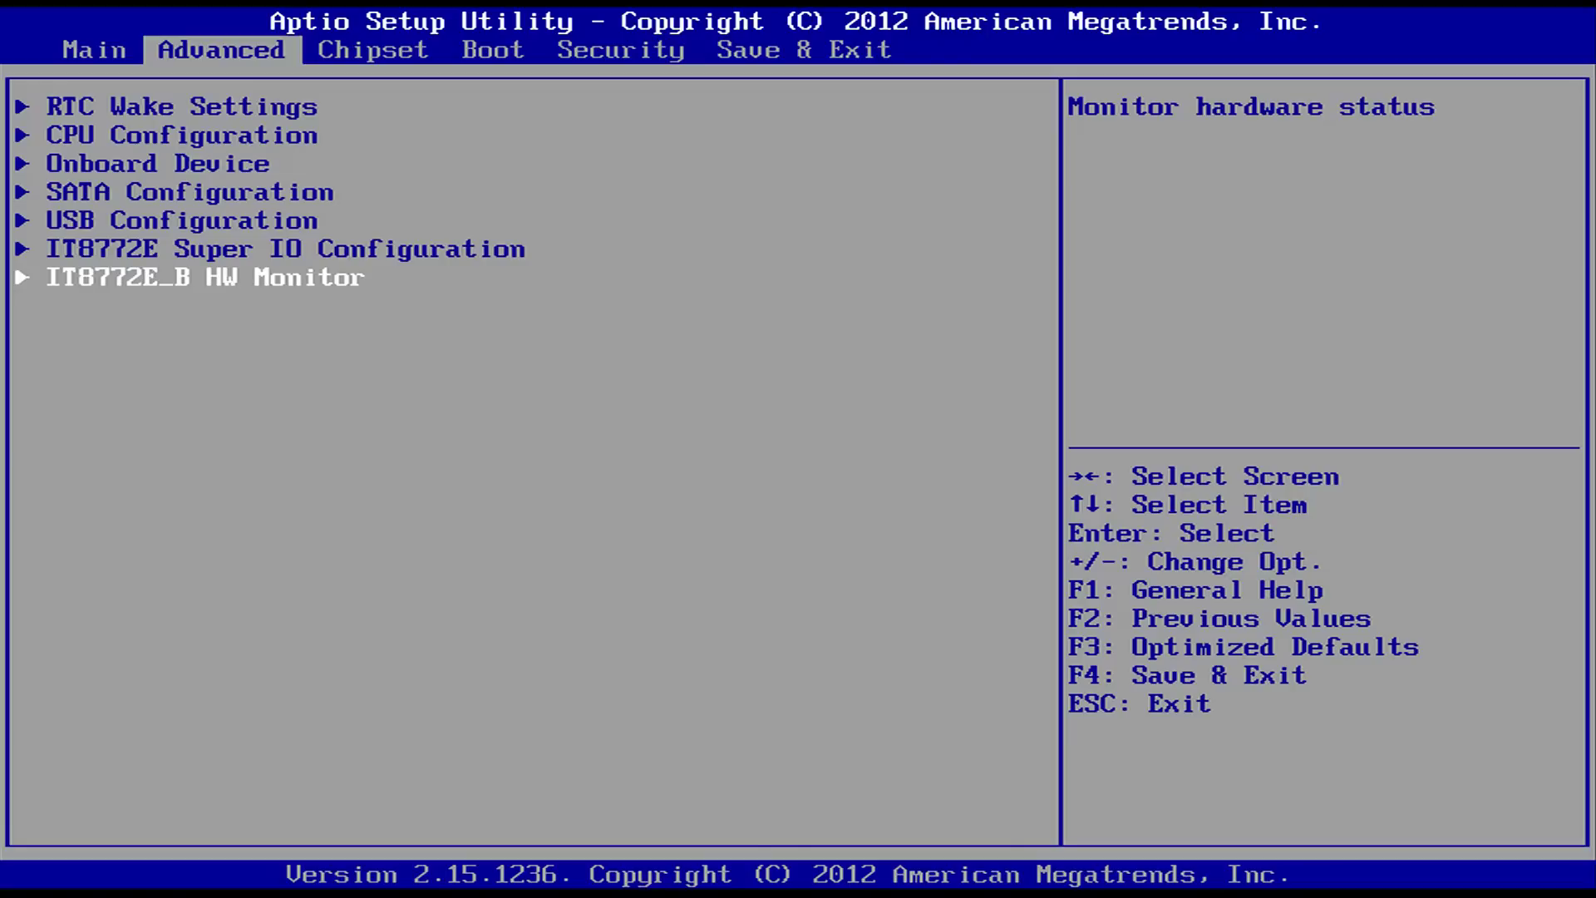
key("Up")
key("Up")
key("Up")
key("Up")
key("Up")
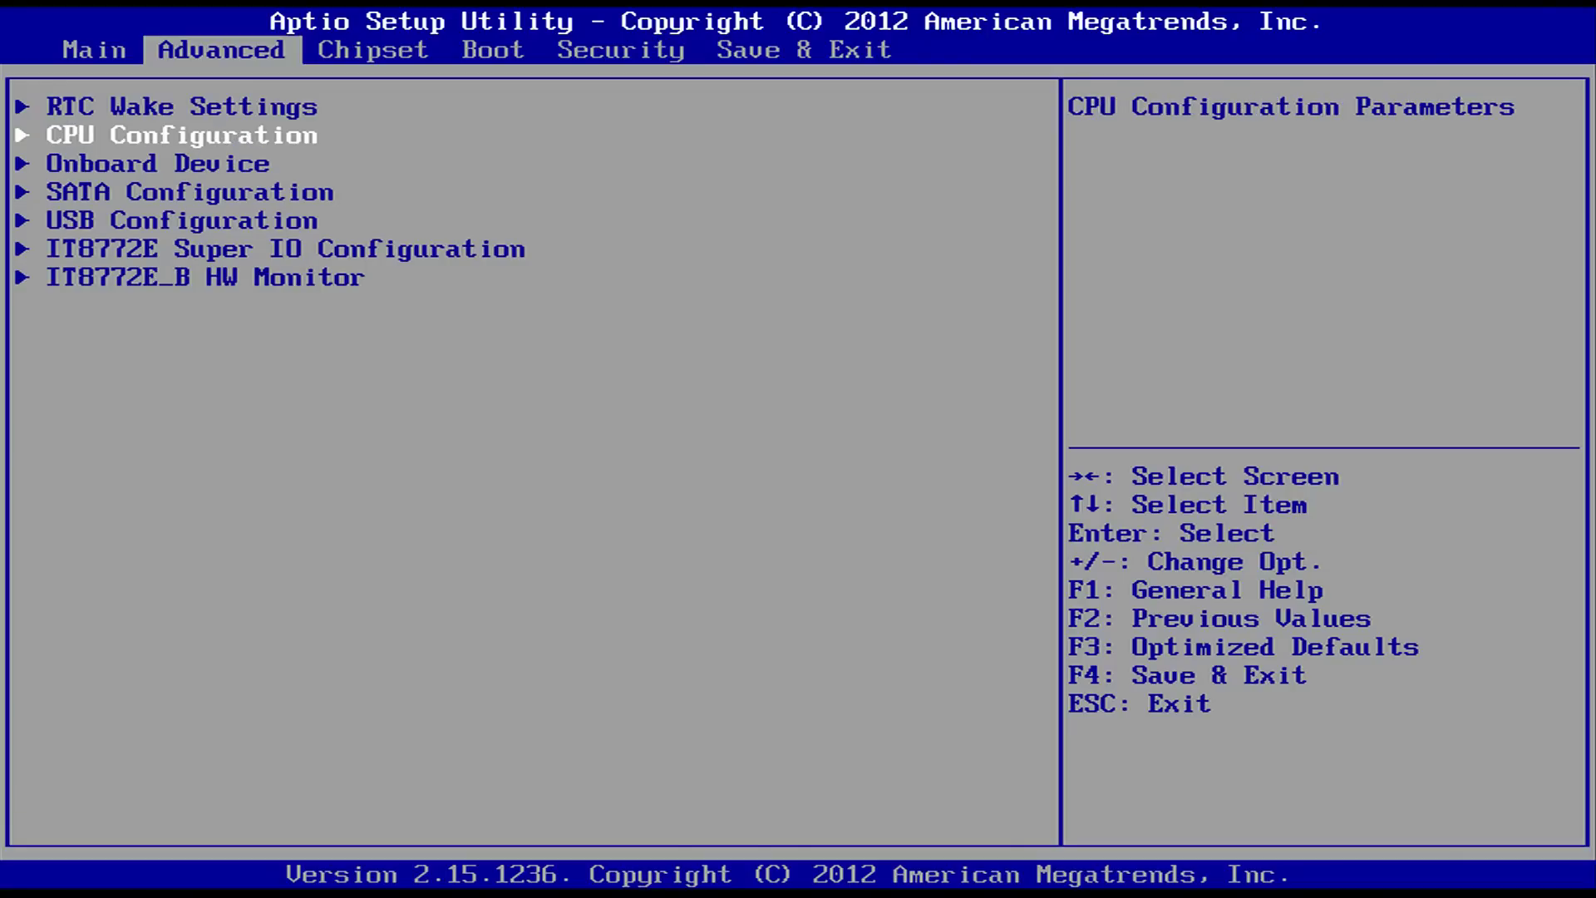
key("Return")
- Review LakeTiny Feature, Boot performance mode, Active Processor Cores and Overclocking lock, then go to Chipset
key("Up")
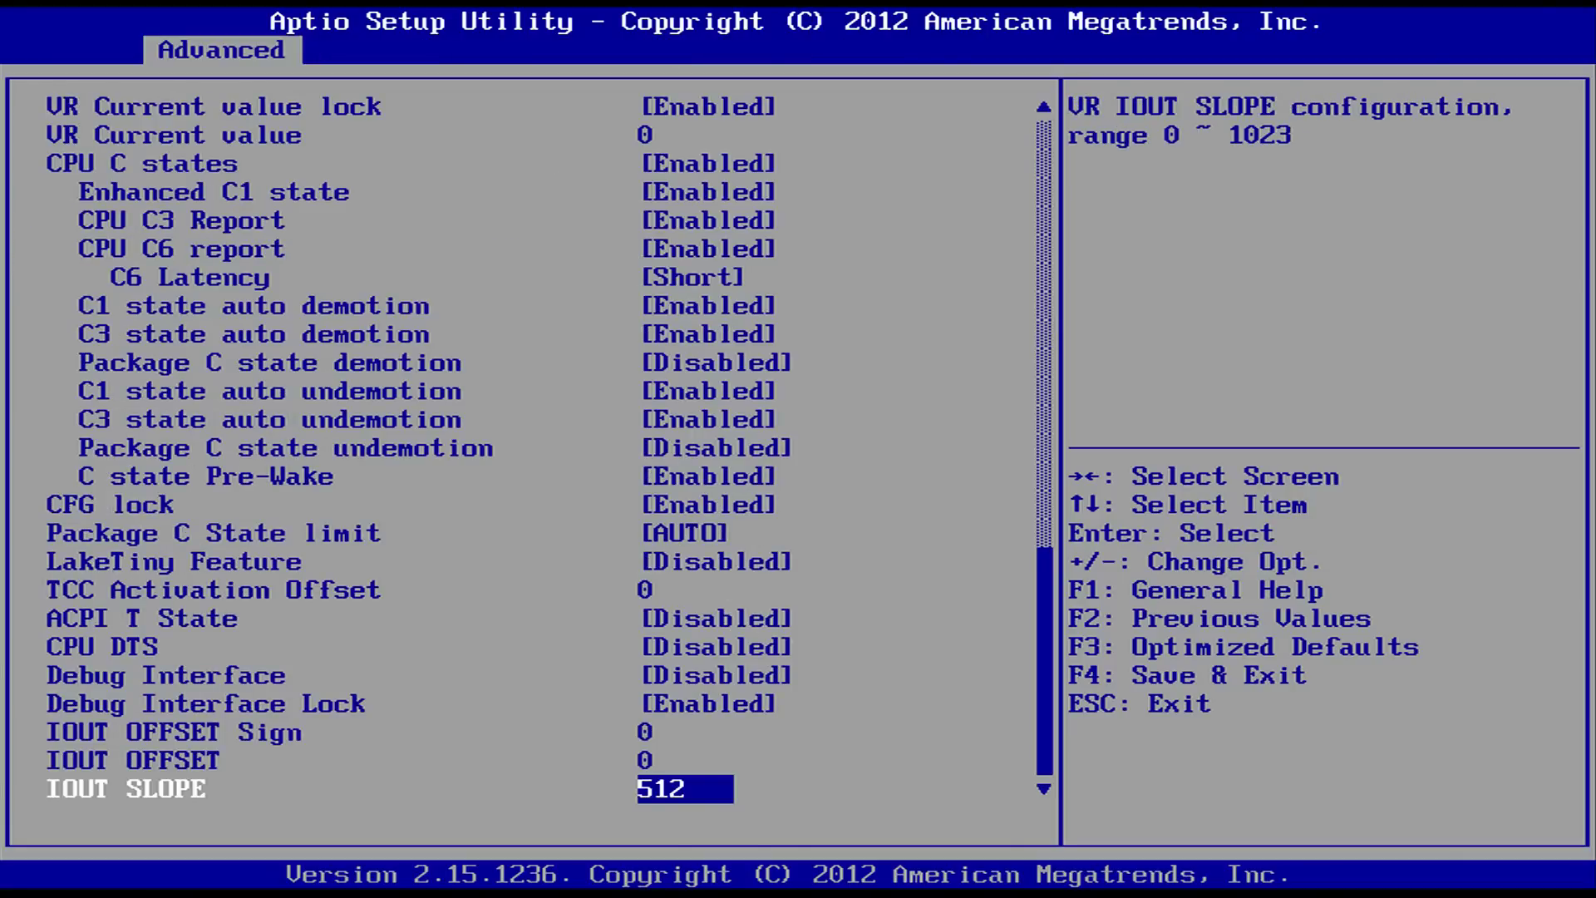
key("Up")
key("Up")
key("Up")
key("Up")
key("Up")
key("Up")
key("Up")
key("Up")
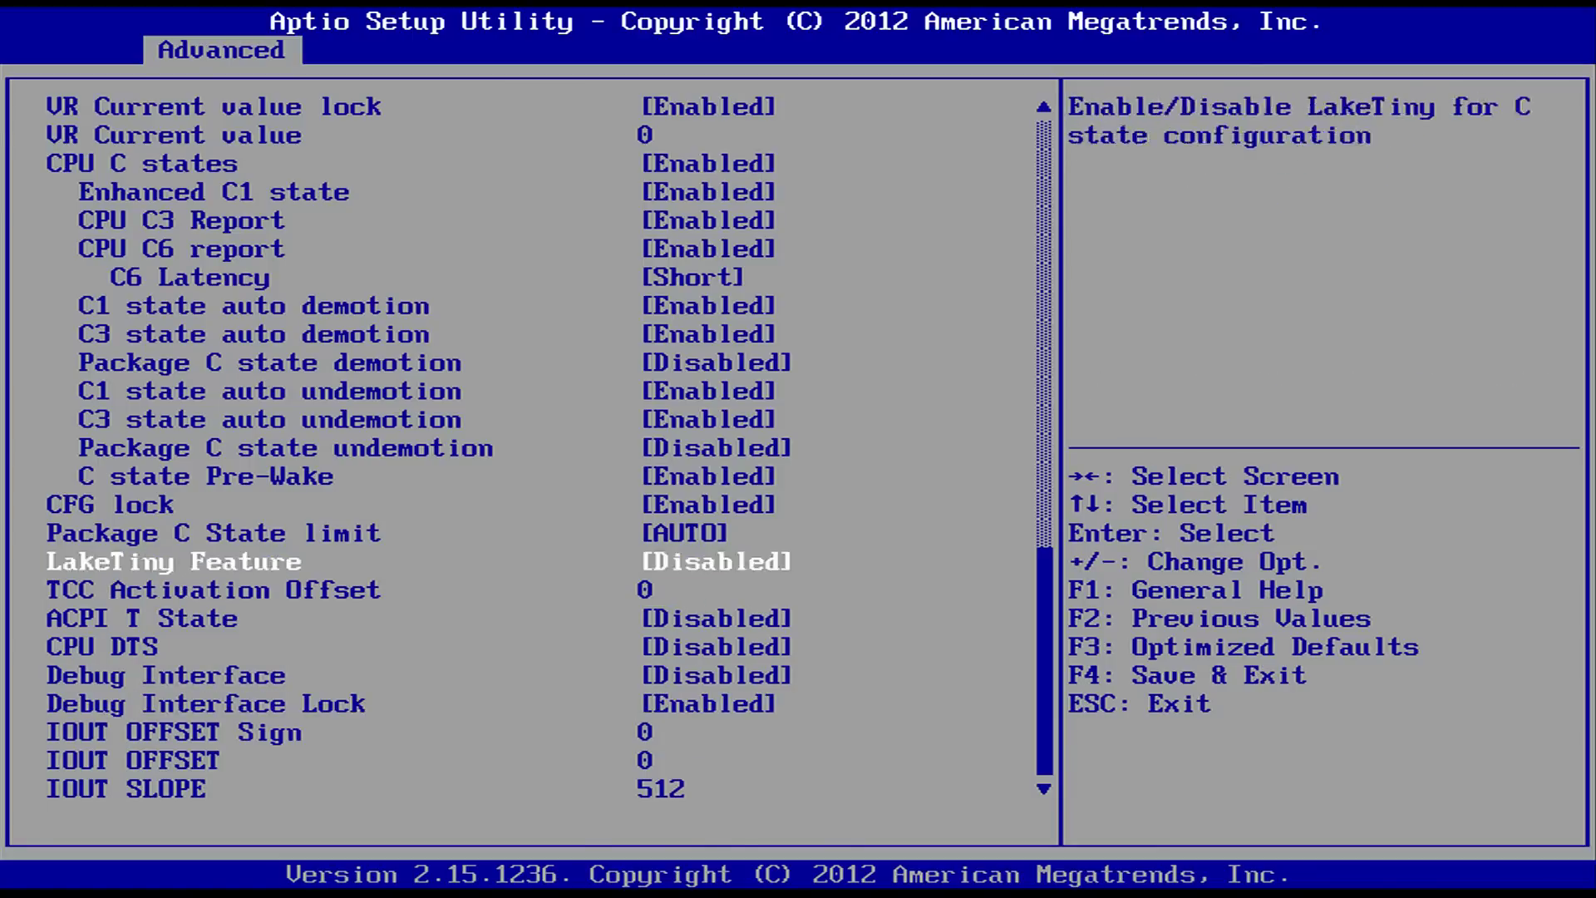
key("Up")
key("Up")
key("Up")
key("Up")
key("Up")
key("Up")
key("Up")
key("Up")
key("Up")
key("Up")
key("Up")
key("Up")
key("Up")
key("Up")
key("Up")
key("Up")
key("Up")
key("Up")
key("Up")
key("Up")
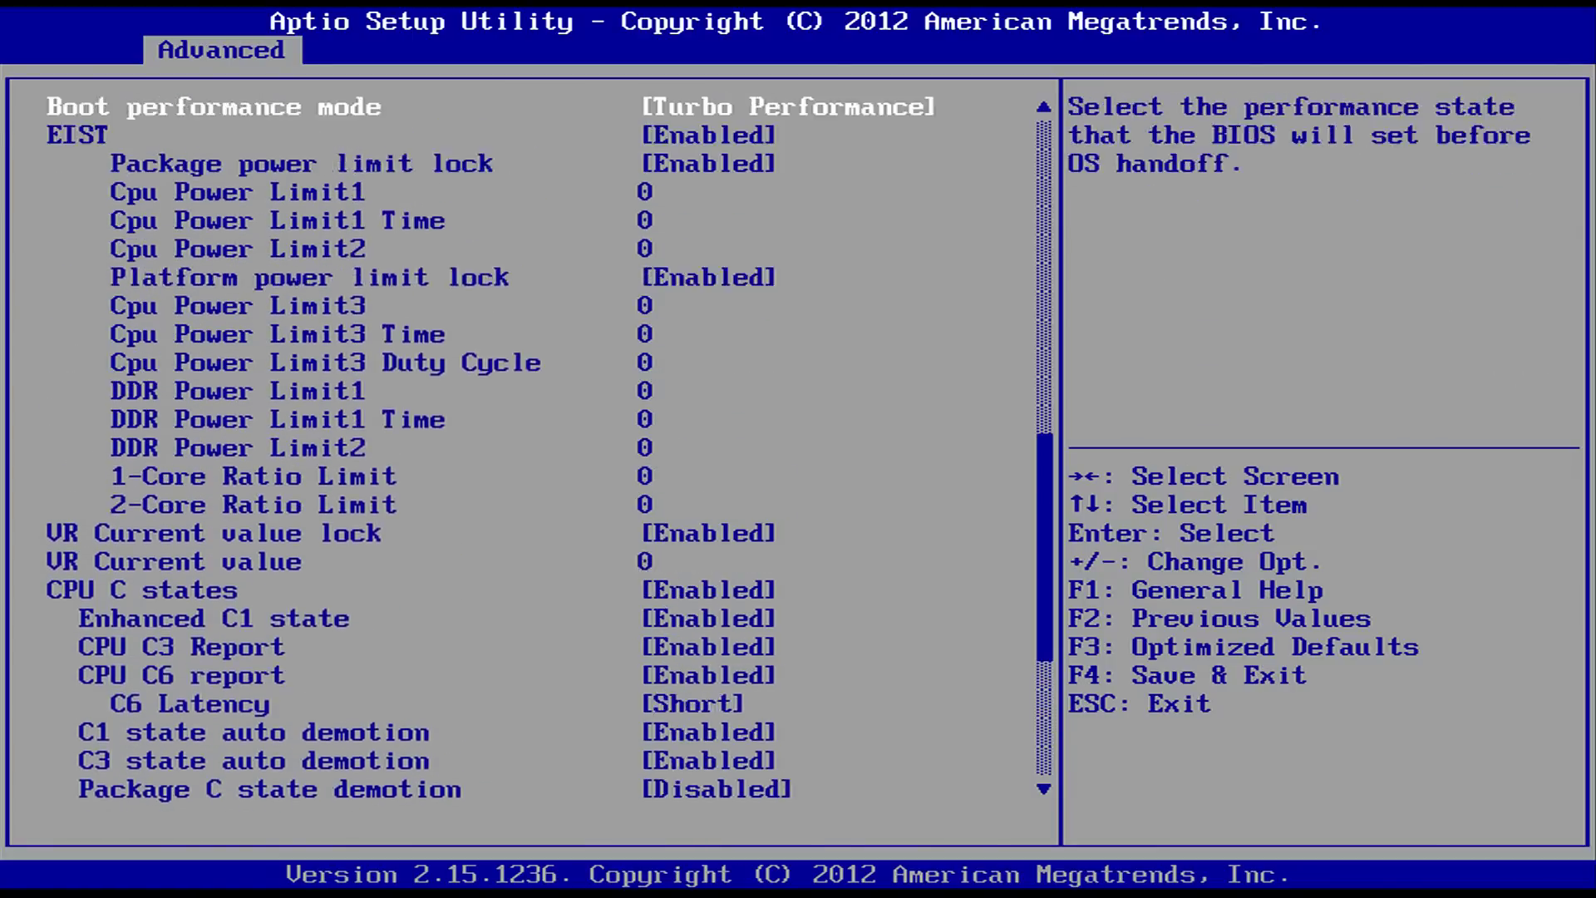
key("Up")
key("Up")
key("Up")
key("Up")
key("Up")
key("Up")
key("Up")
key("Up")
key("Up")
key("Up")
key("Up")
key("Up")
key("Up")
key("Up")
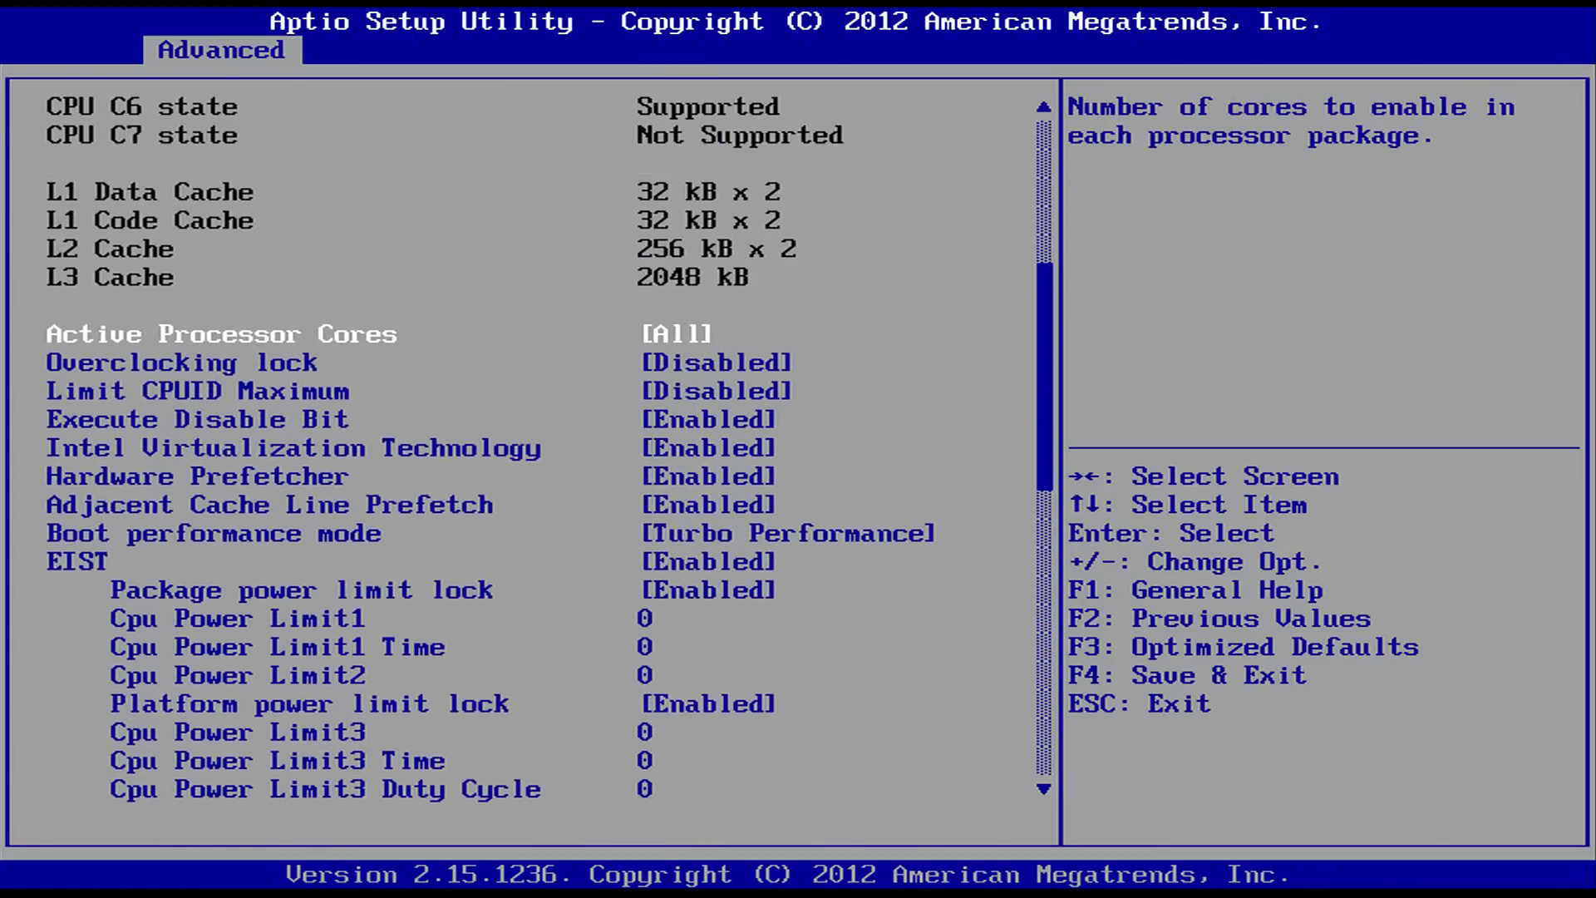
key("Down")
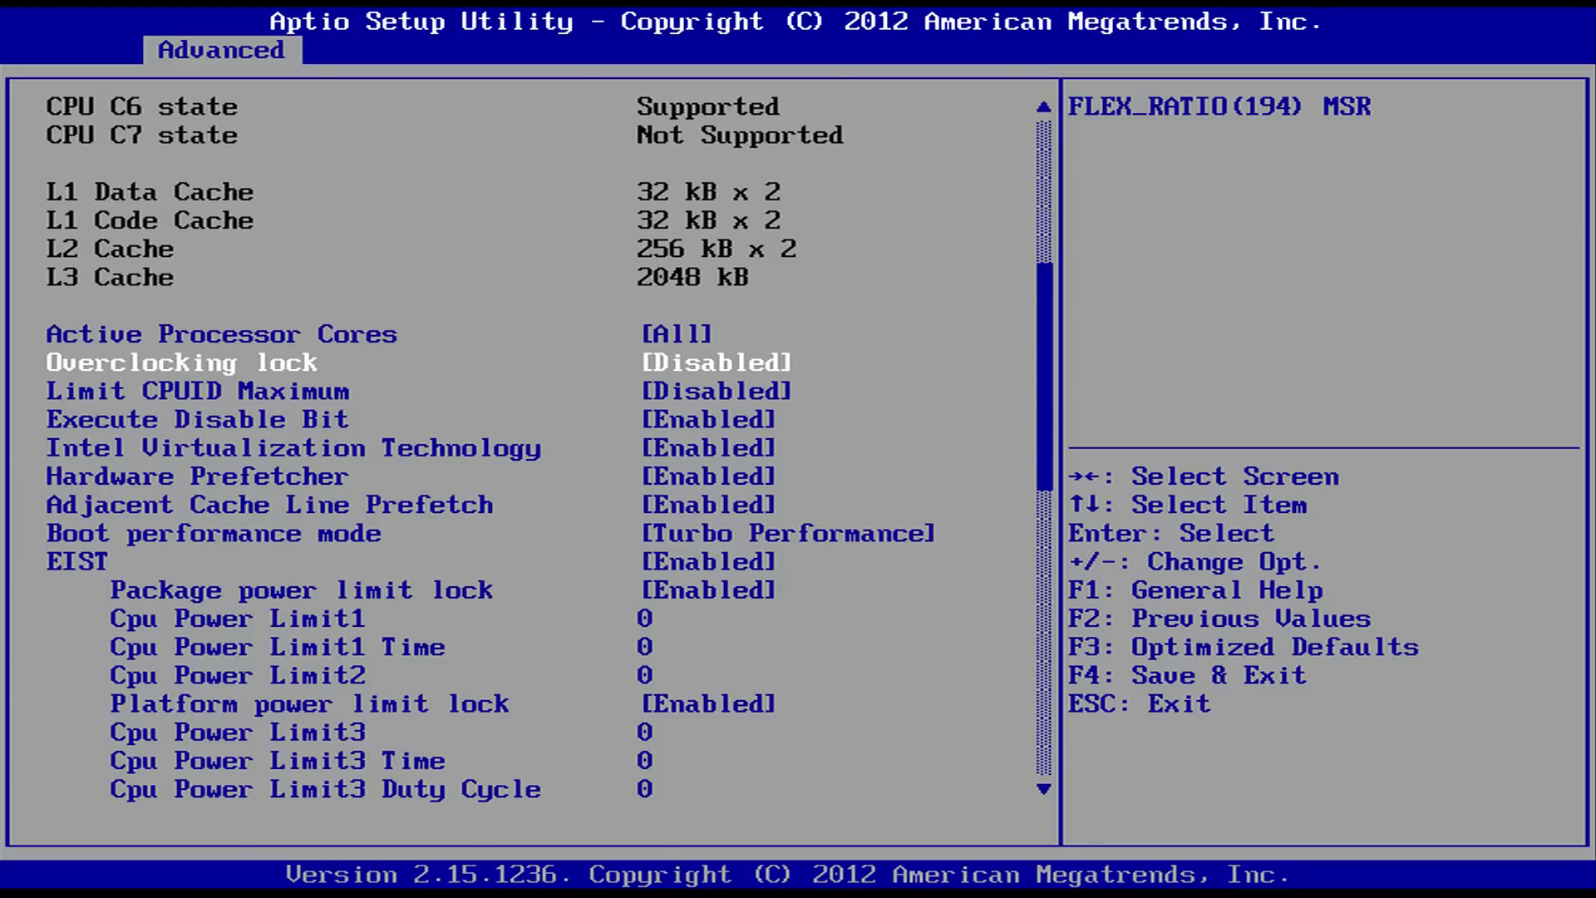
key("Escape")
key("Right")
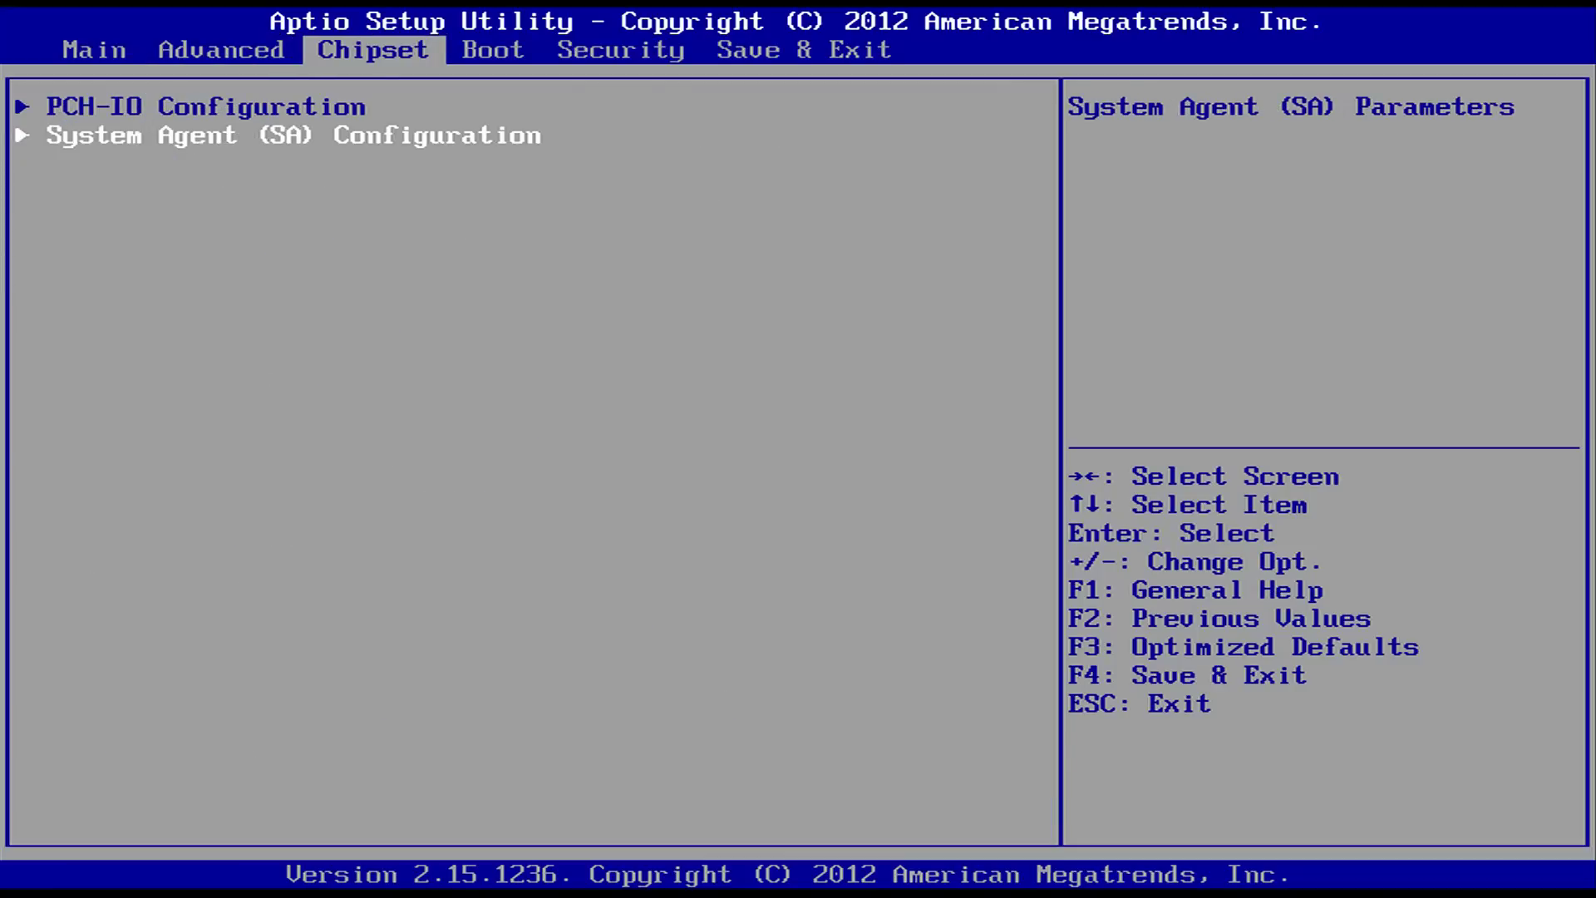
- Review System Agent graphics: Primary PCIE, DVMT Pre-Allocated, DVMT Total Gfx Mem and Panel Power Enable
key("Return")
key("Down")
key("Down")
key("Down")
key("Down")
key("Down")
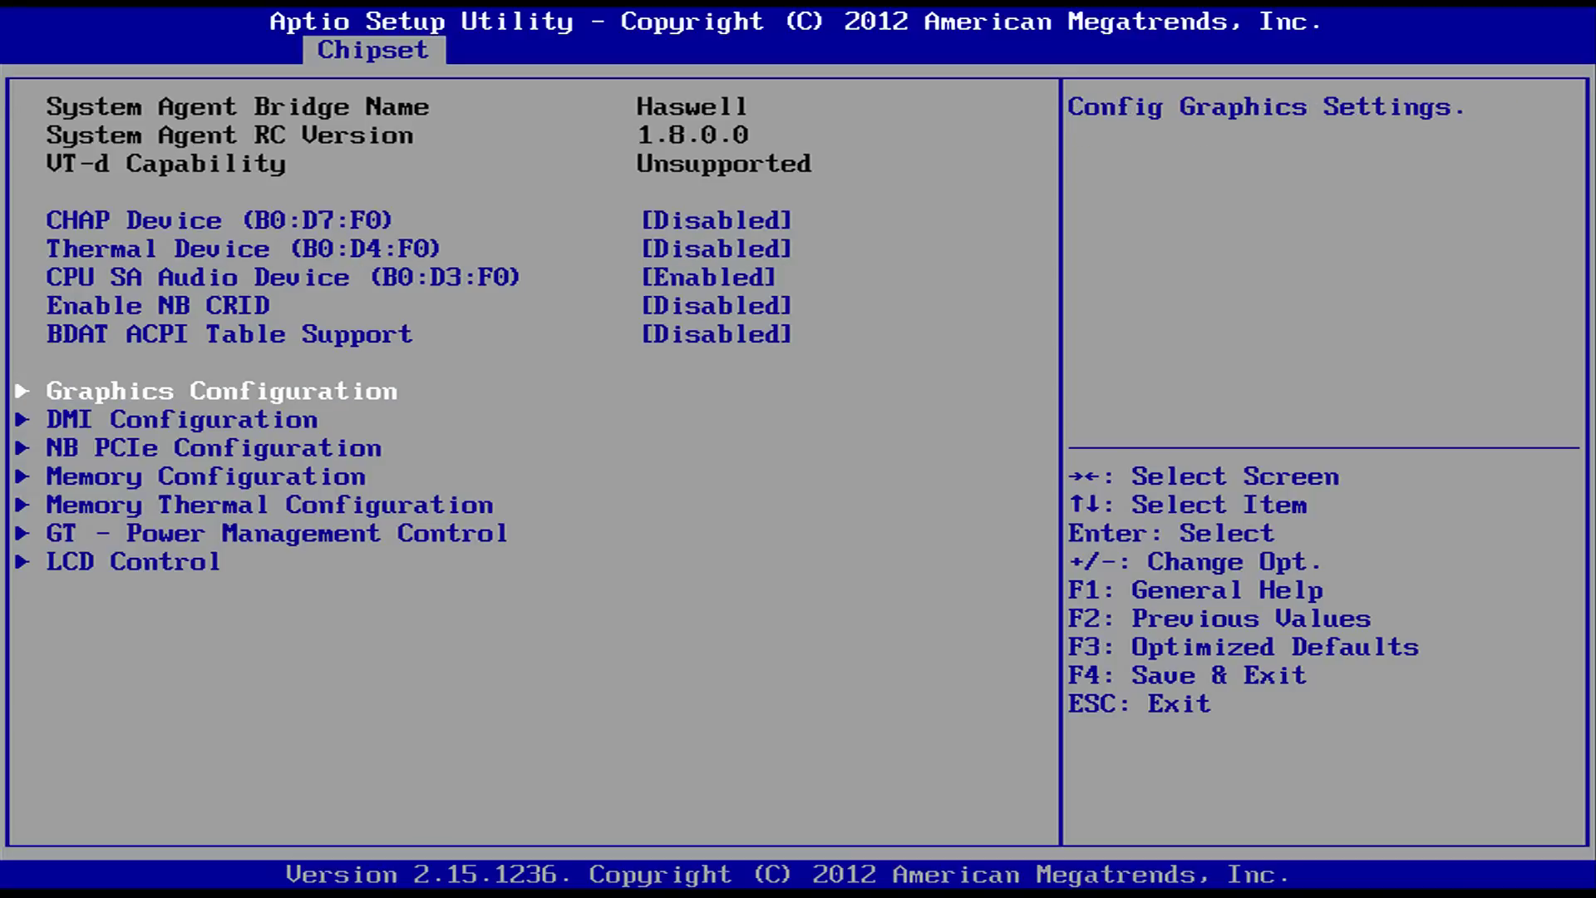
key("Return")
key("Down")
key("Down")
key("Down")
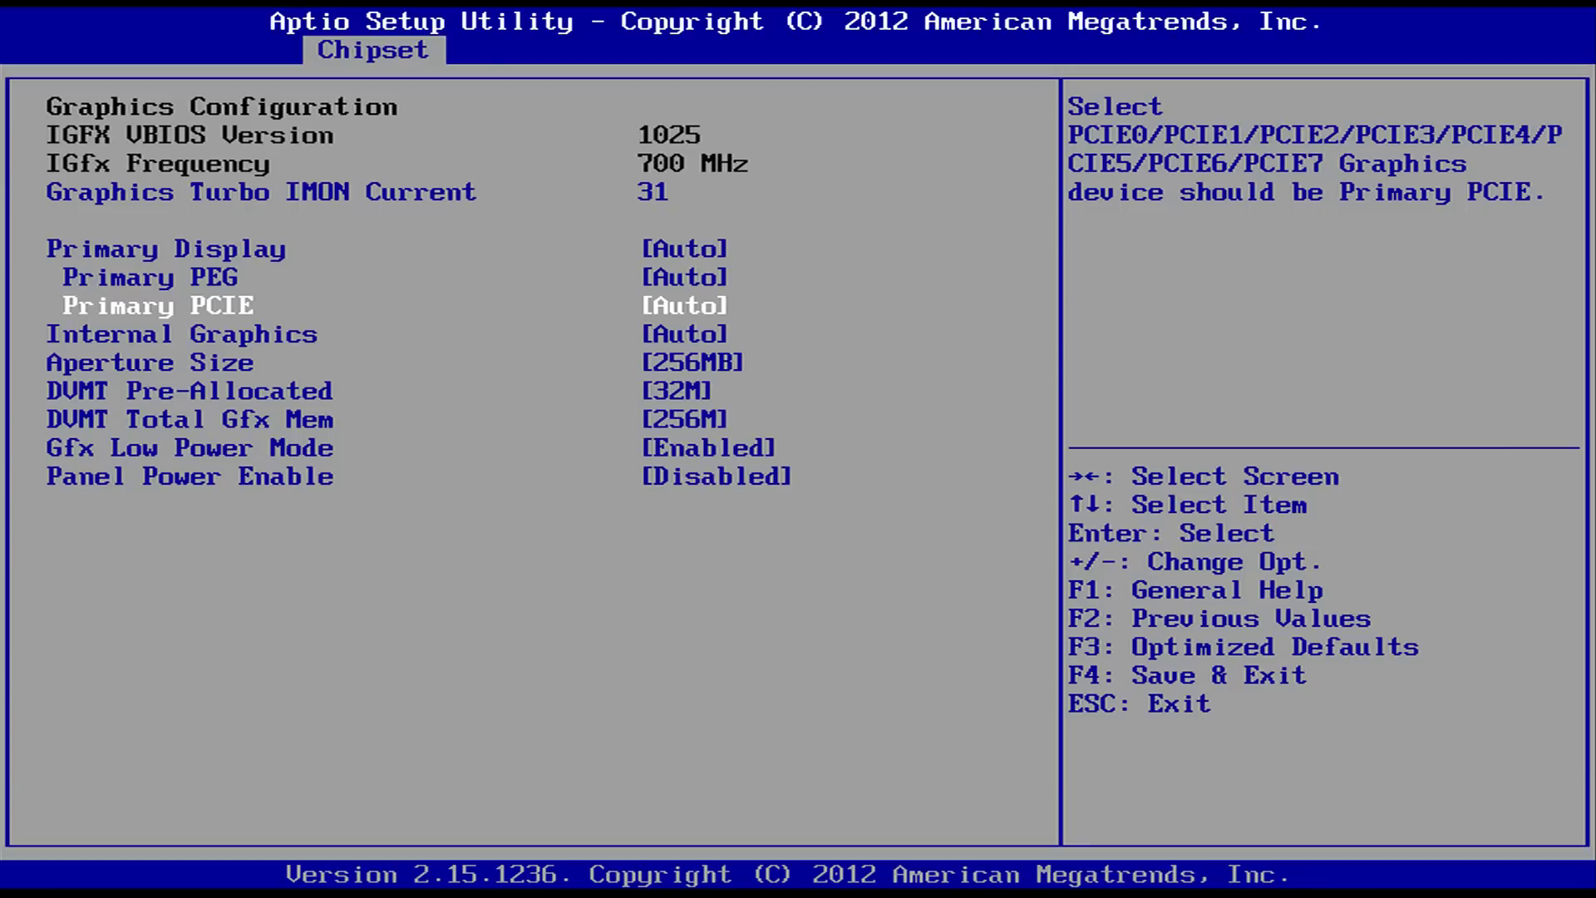
key("Down")
key("Down")
key("Down")
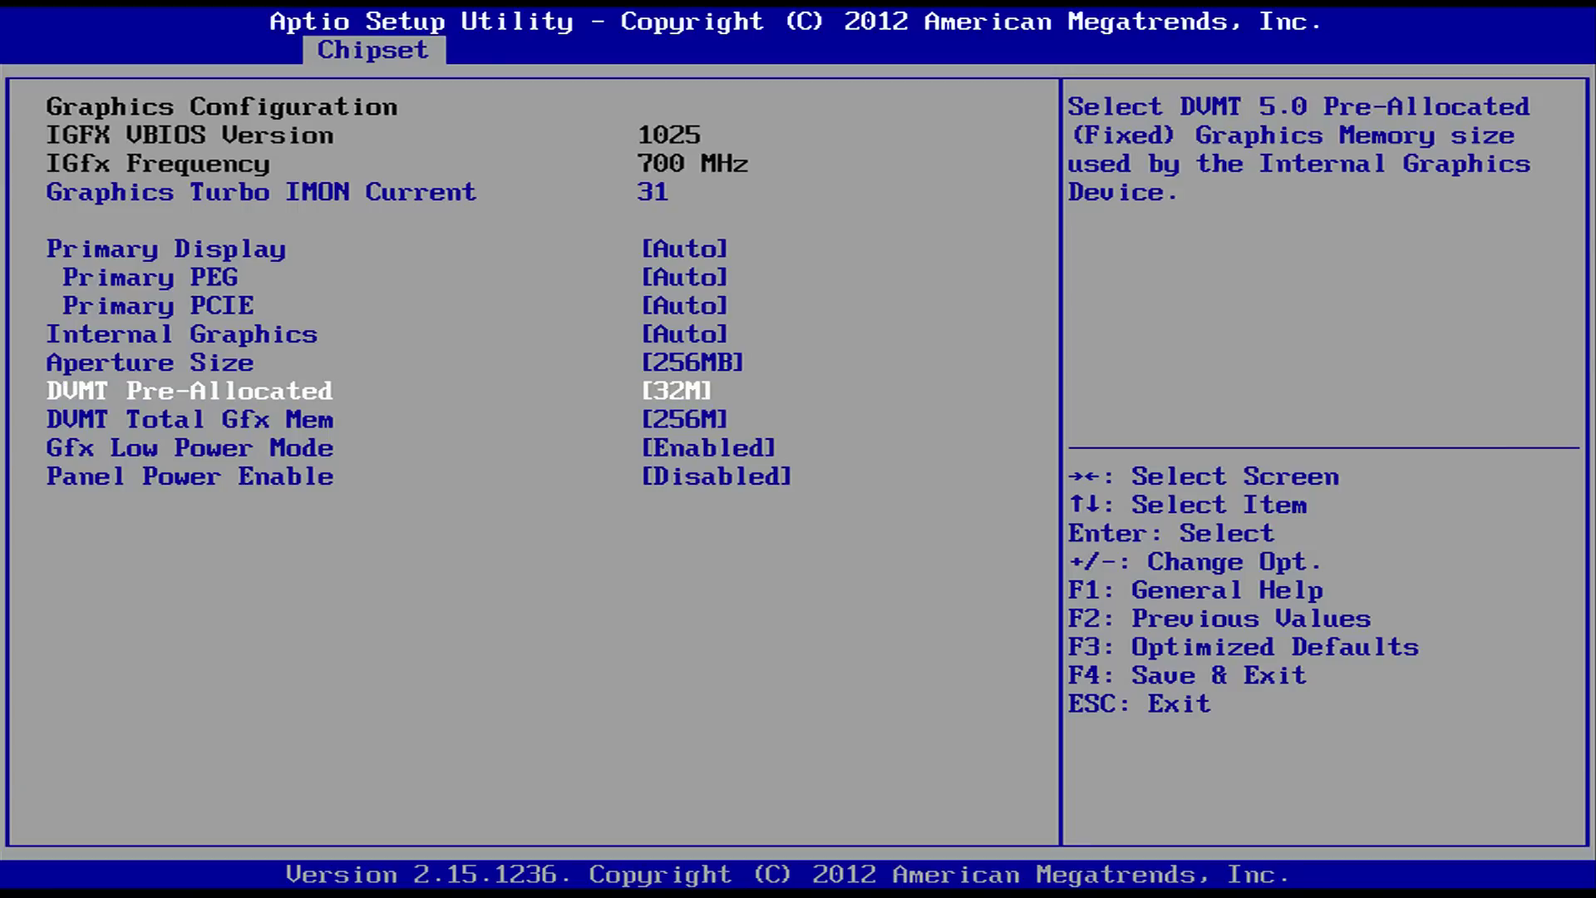
key("Down")
key("Down")
key("Up")
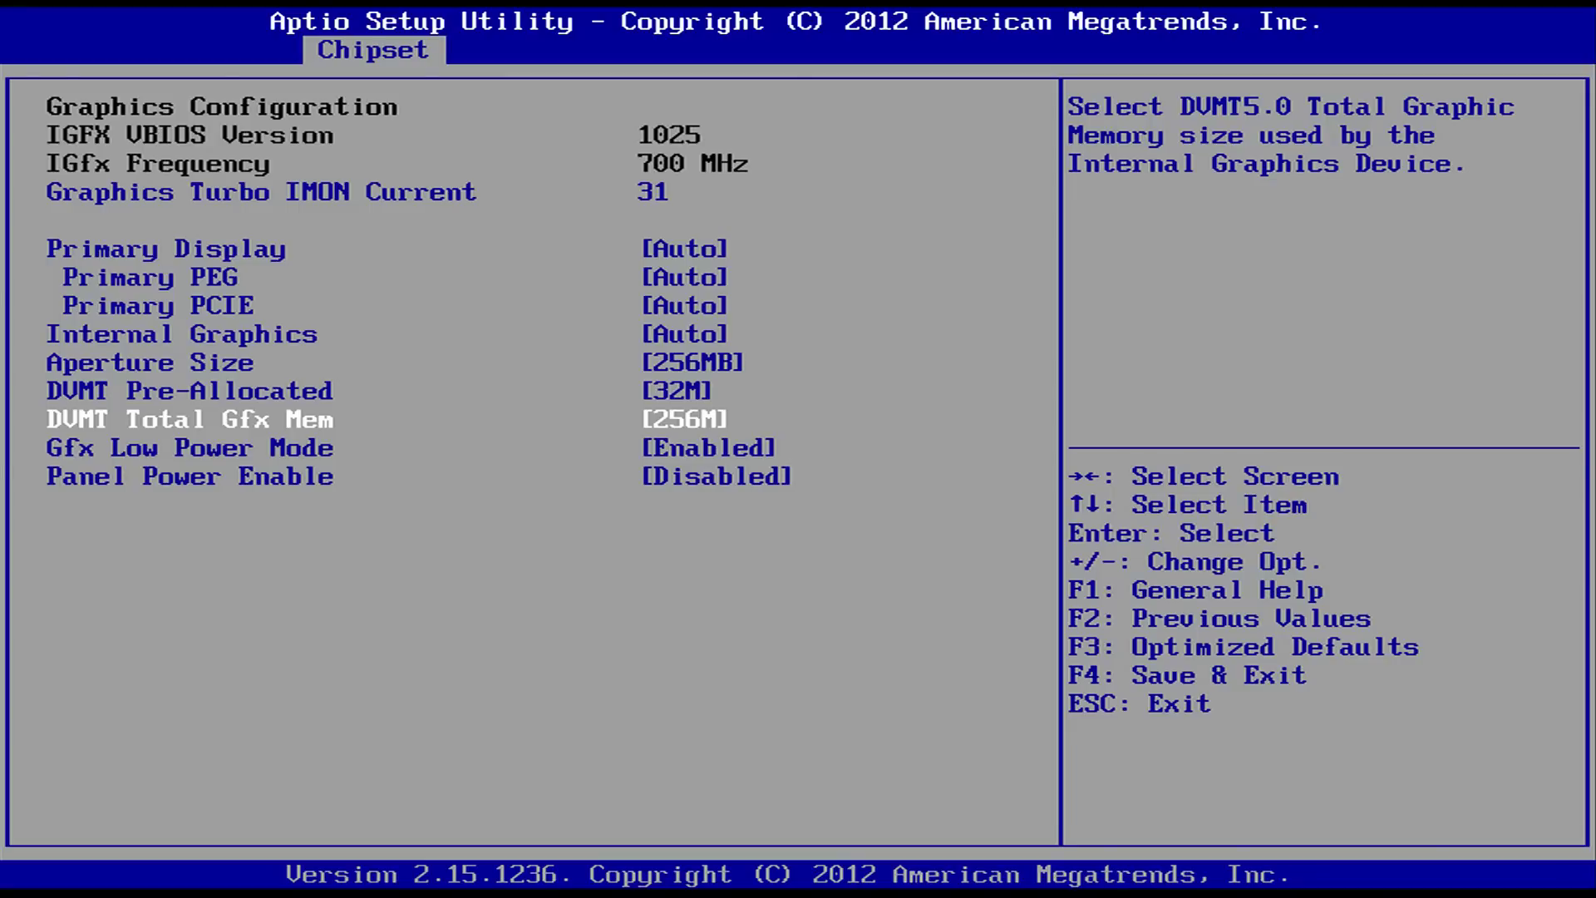
key("Down")
key("Down")
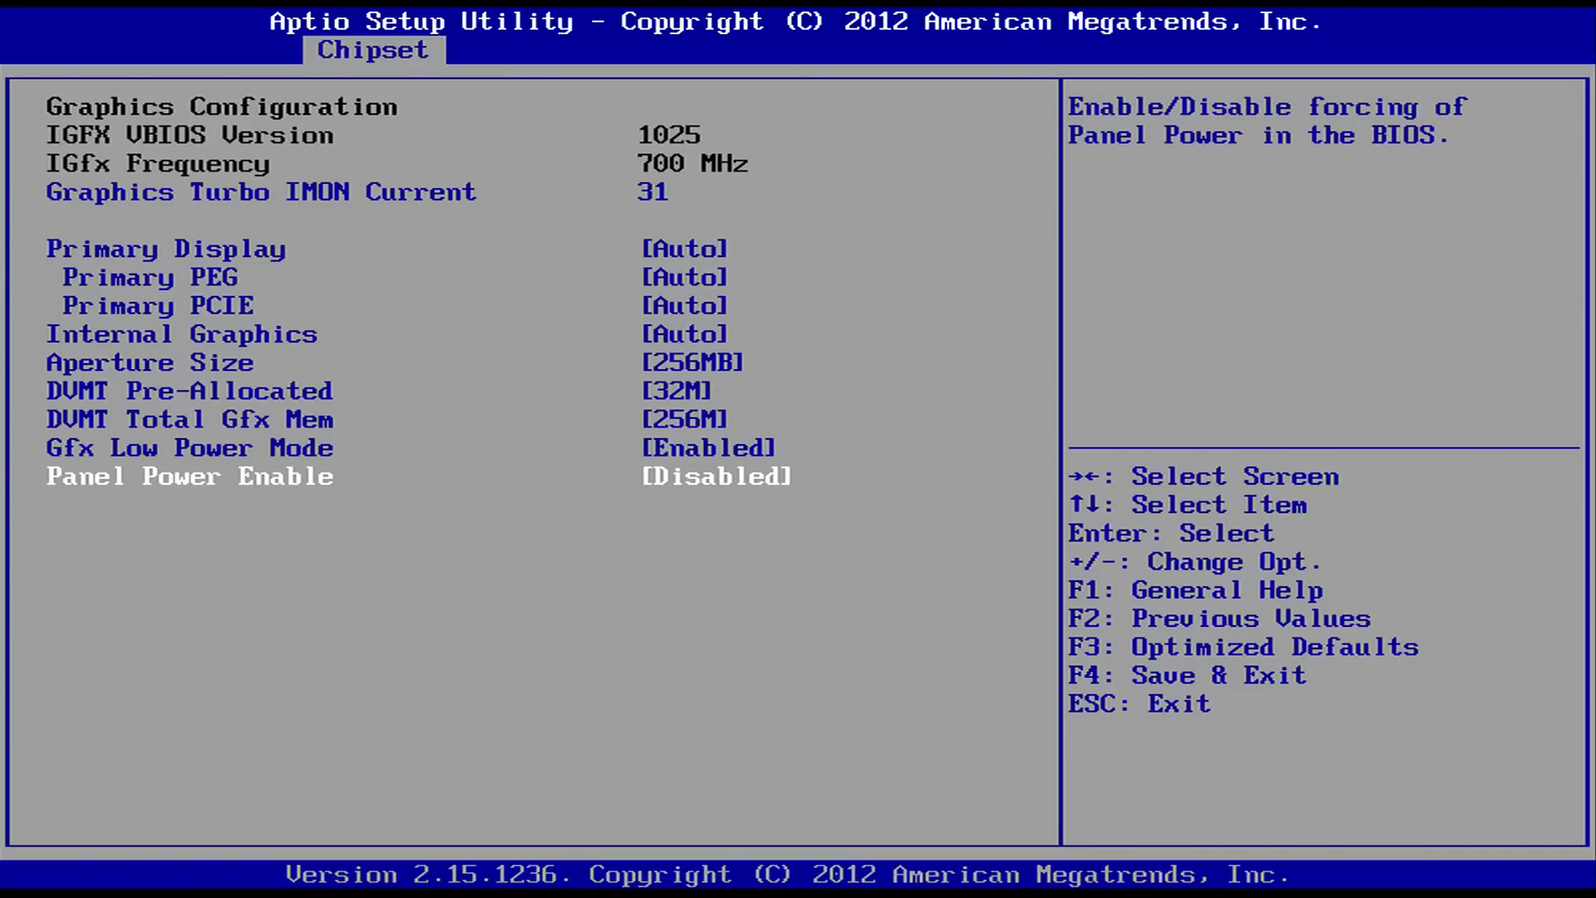
key("Escape")
- Look at DMI and NB PCIe Configuration, then inspect the Memory Configuration details
key("Down")
key("Return")
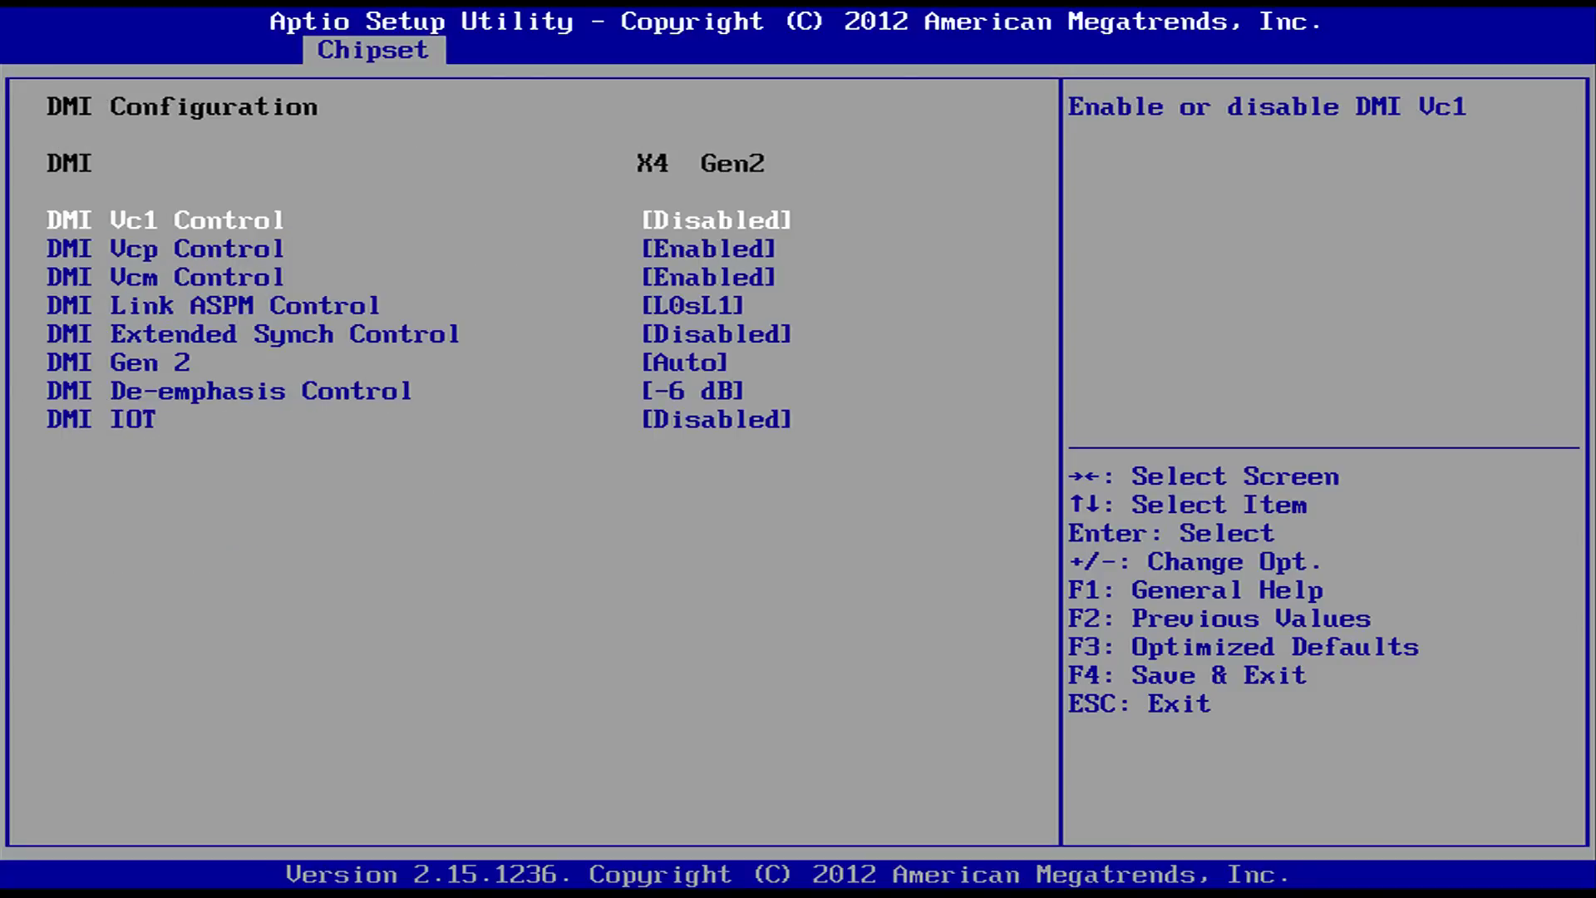
key("Escape")
key("Down")
key("Return")
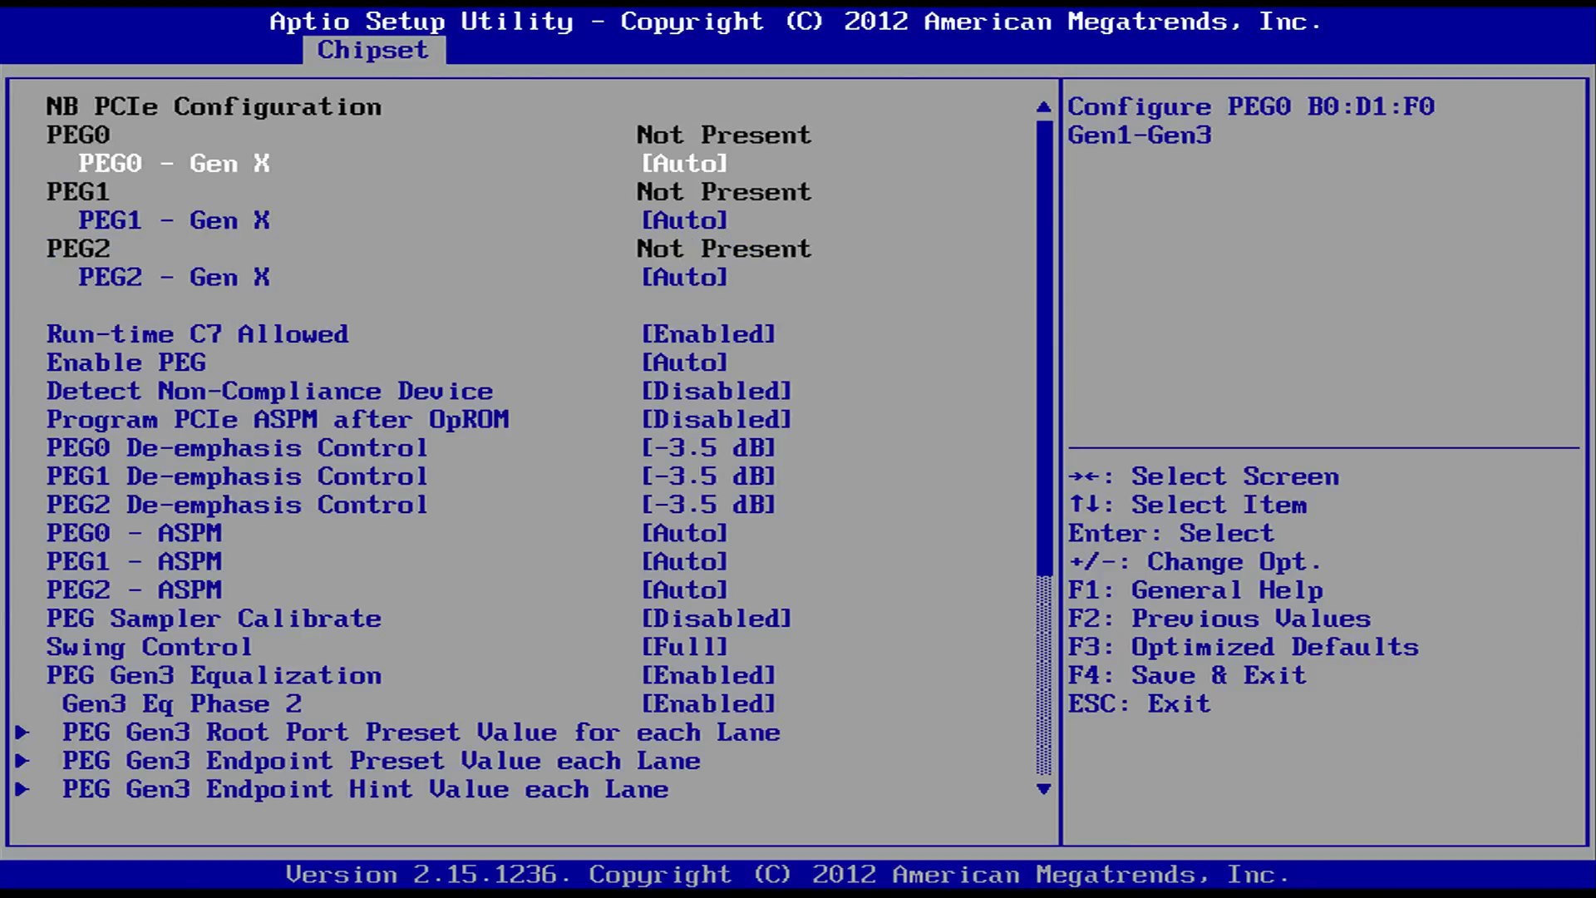
key("Escape")
key("Down")
key("Return")
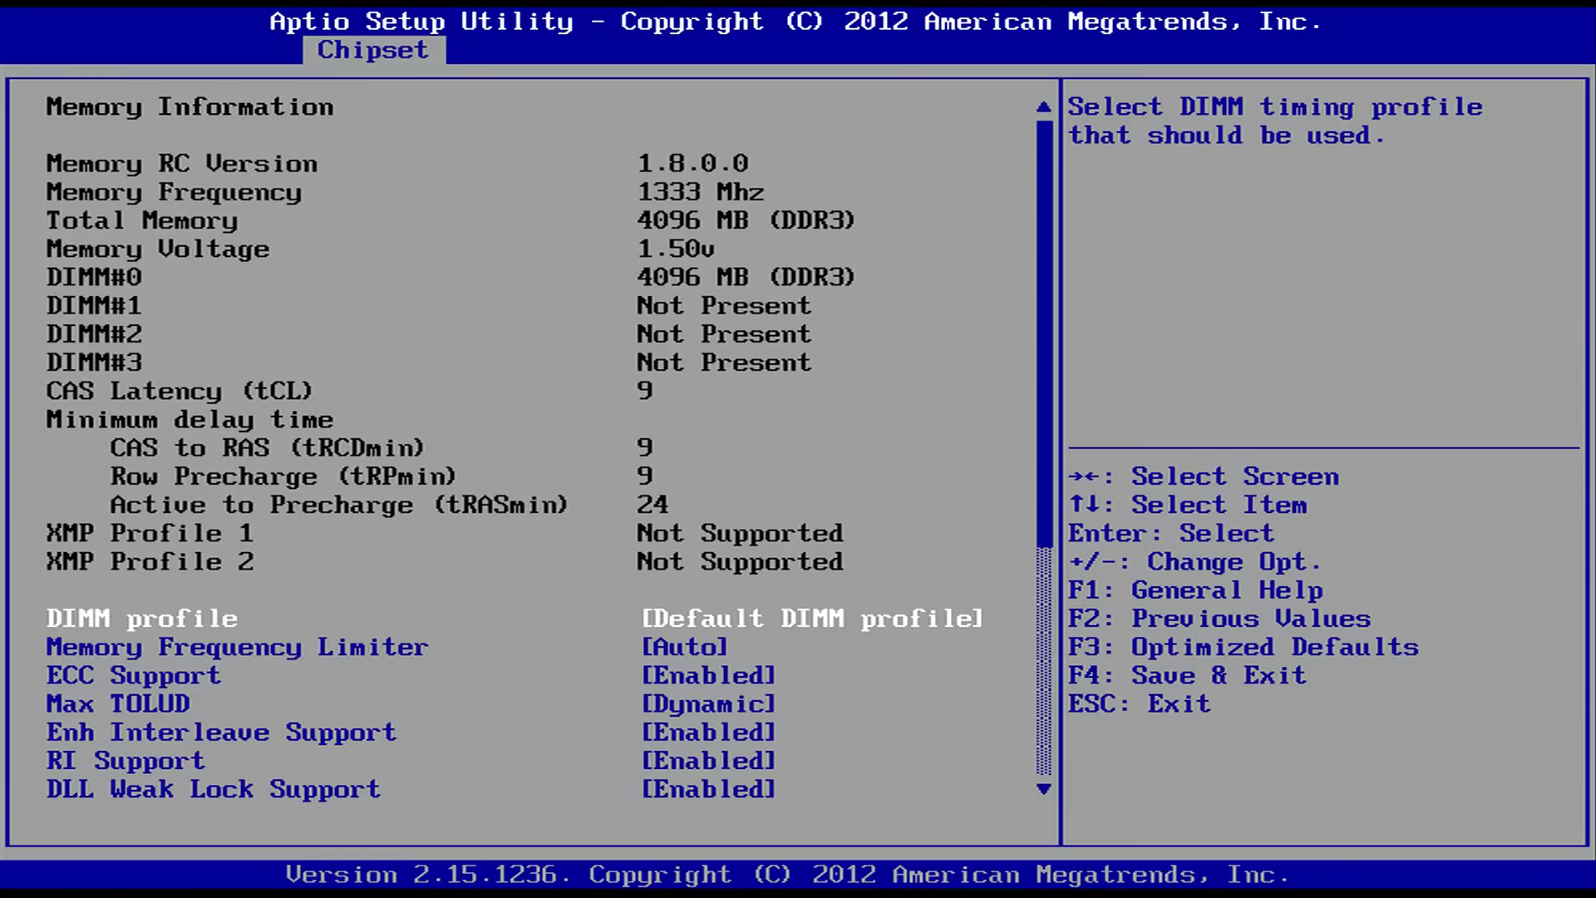
key("Escape")
- Check Memory Thermal, GT - Power Management Control and LCD Control settings, then return to Chipset
key("Down")
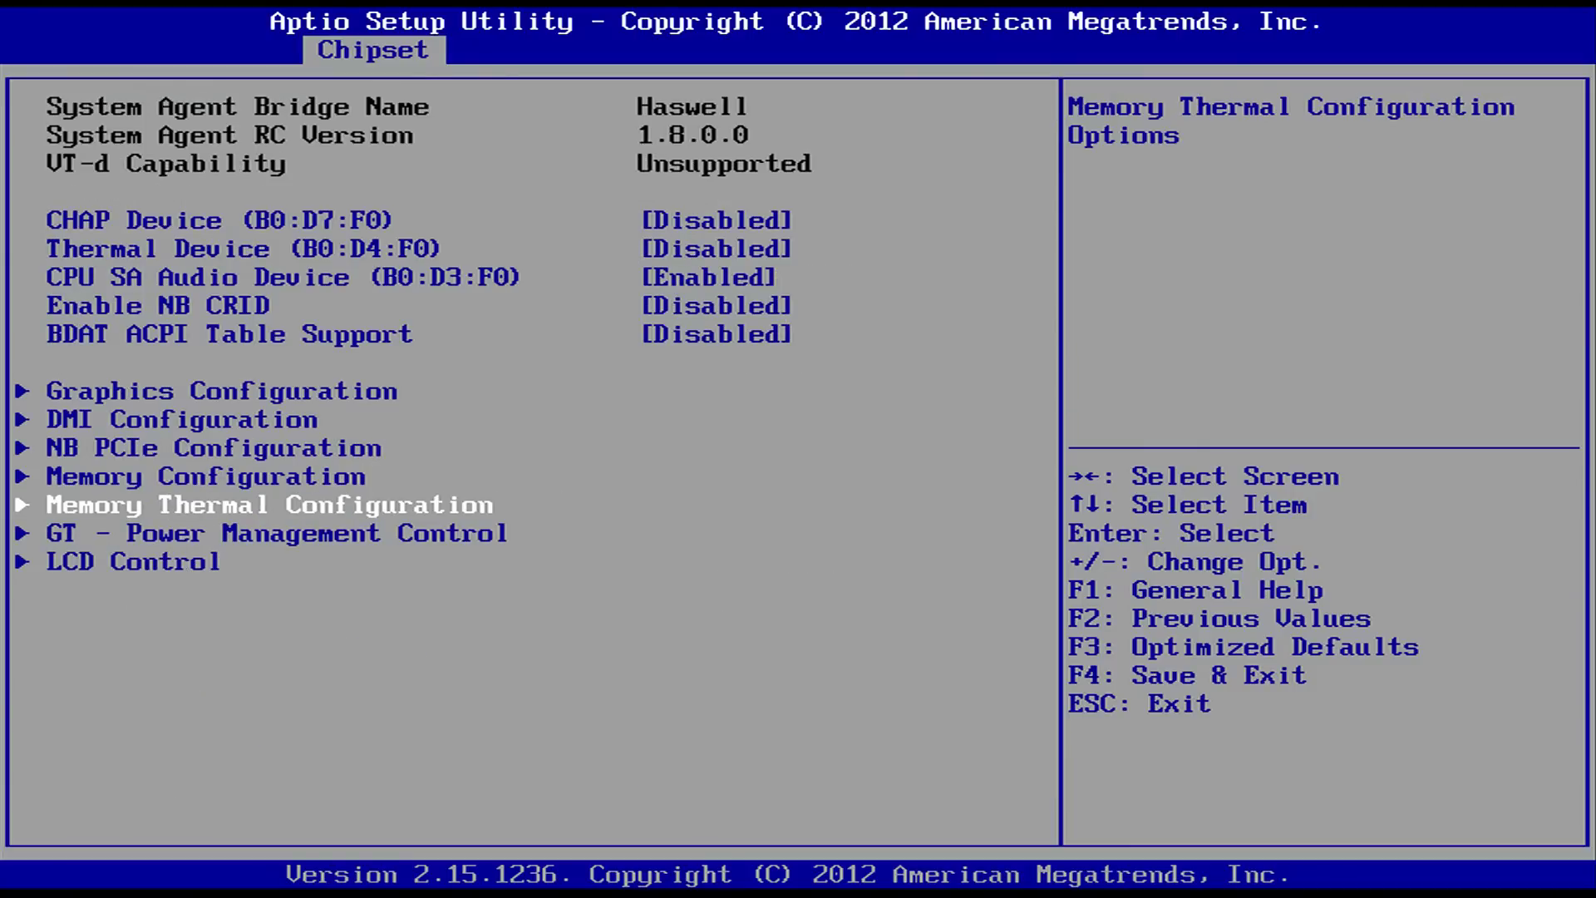
key("Return")
key("Escape")
key("Down")
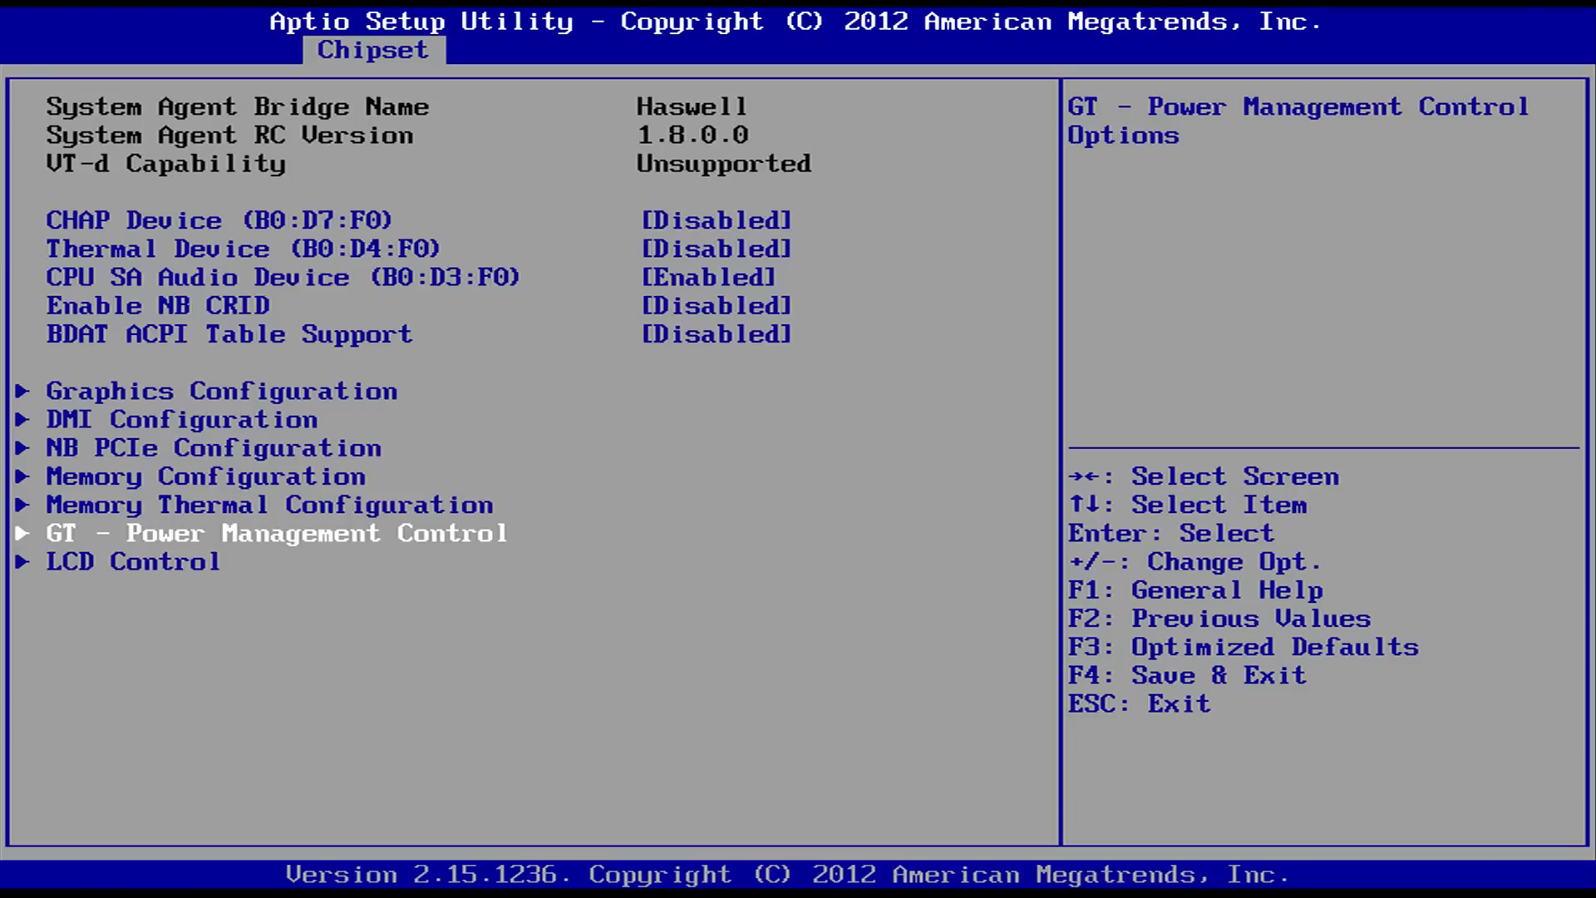
key("Return")
key("Escape")
key("Down")
key("Return")
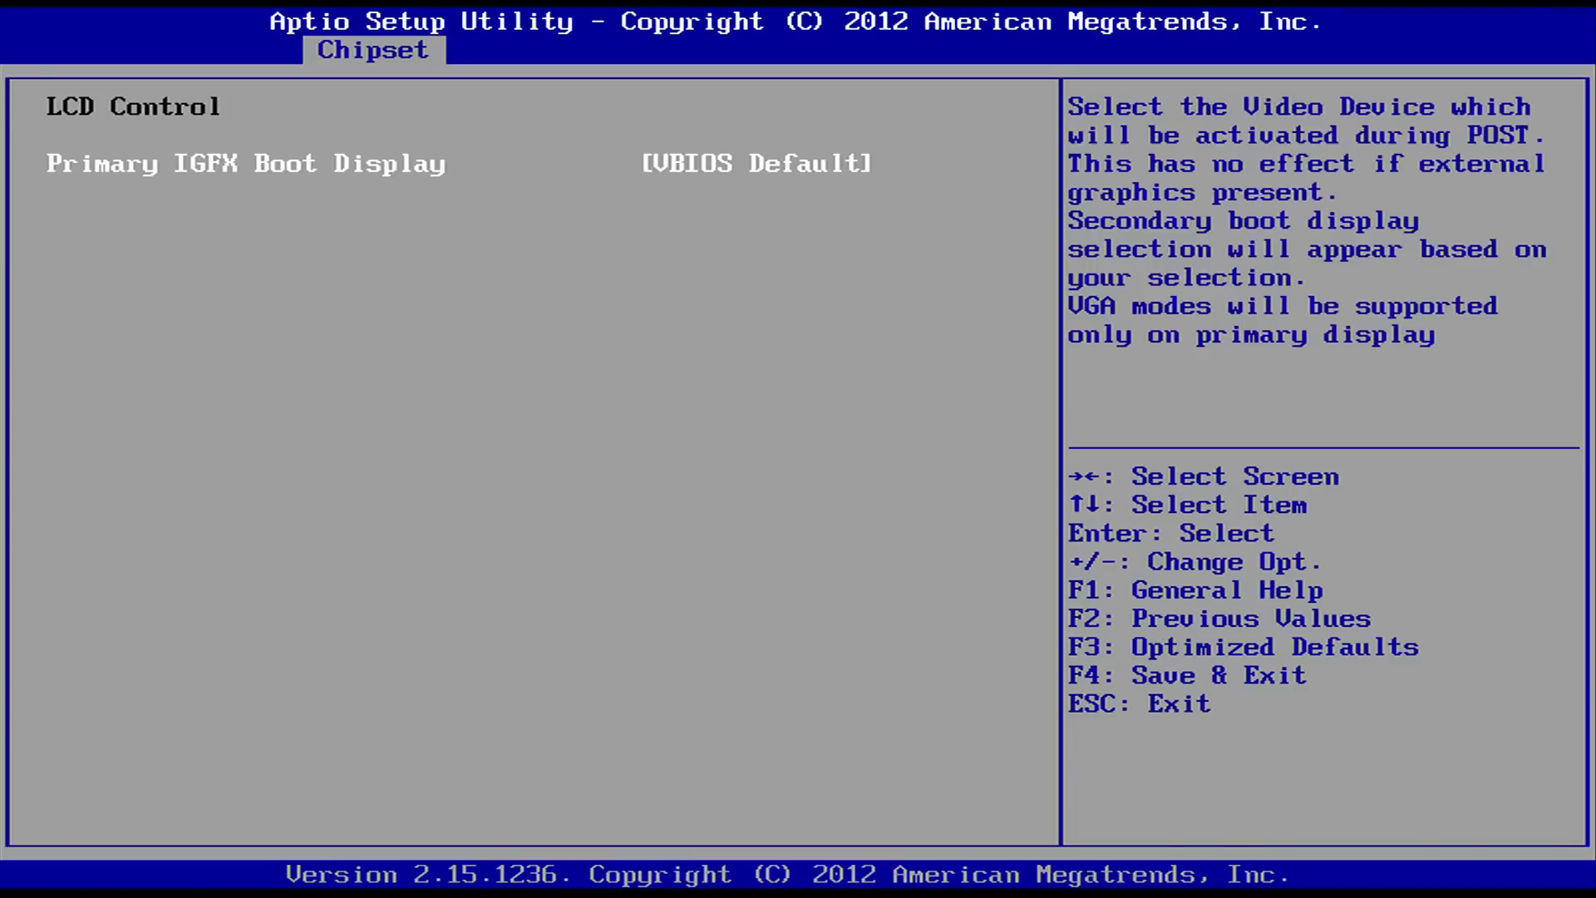
key("Escape")
key("Escape")
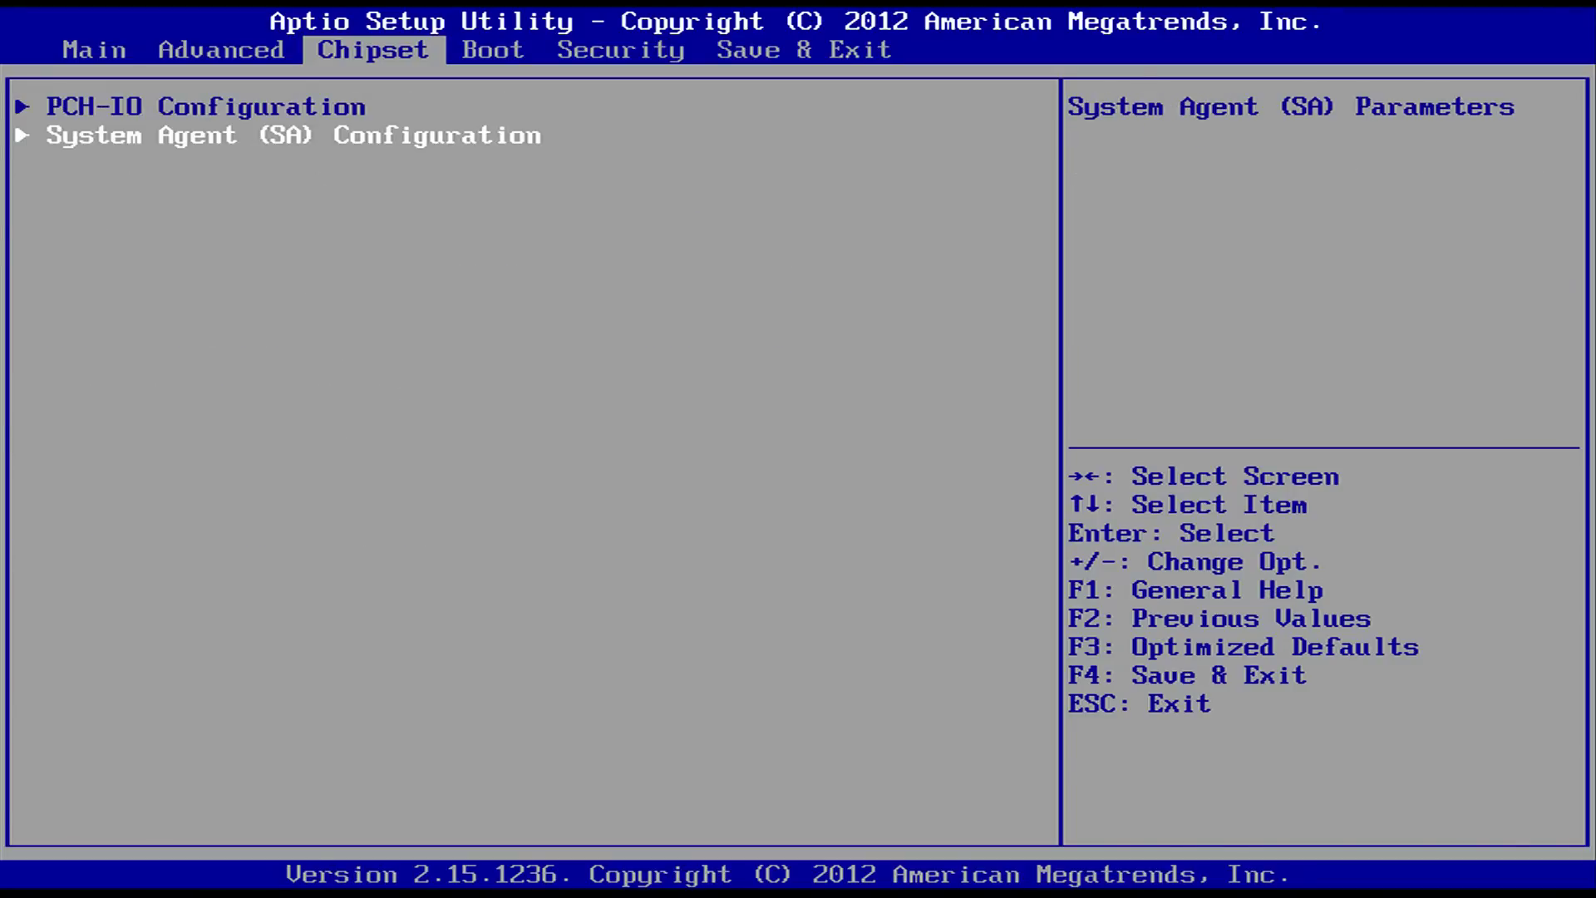
- Review PCH-IO BIOS Security Configuration, SLP_S4 Assertion Width and Port 80h Redirection, then go to Boot
key("Up")
key("Return")
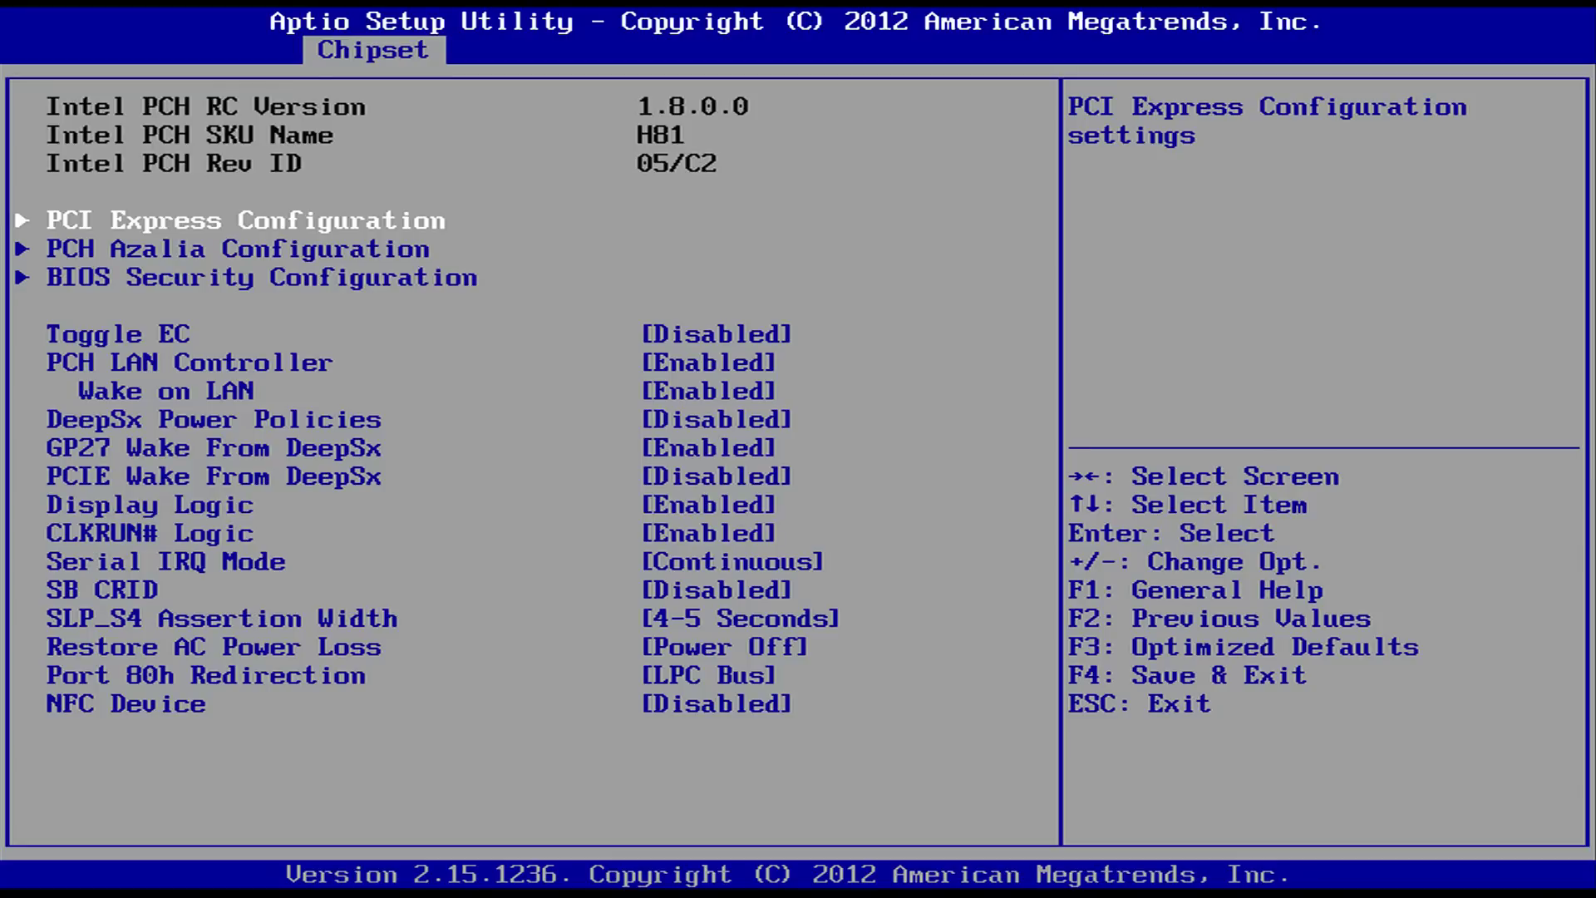
key("Down")
key("Down")
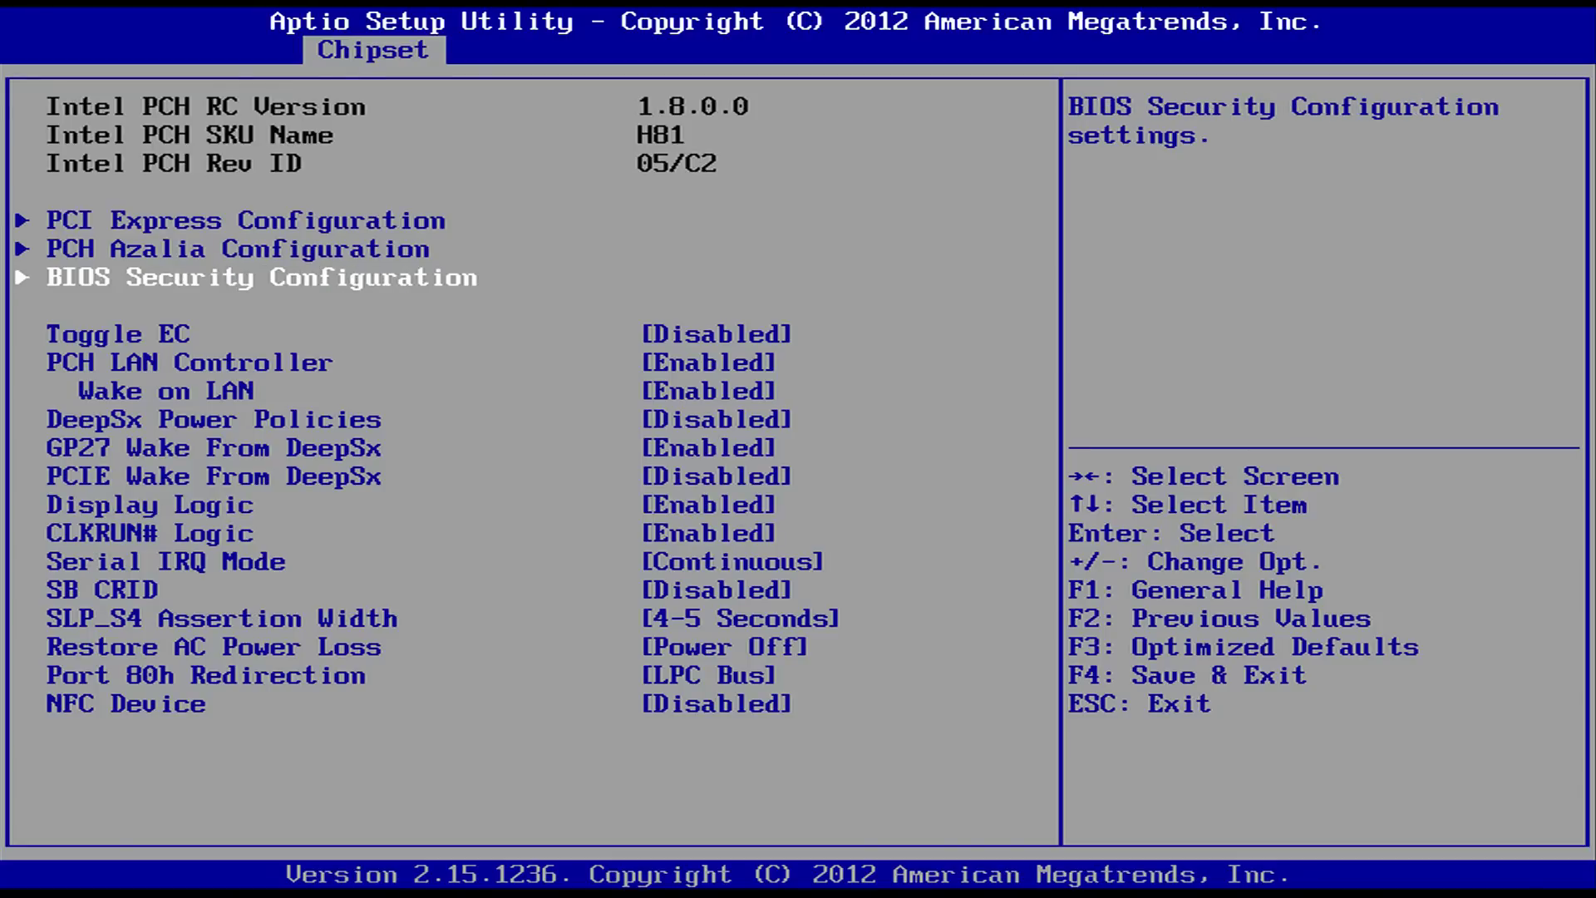
key("Down")
key("Down")
key("Down")
key("Down")
key("Down")
key("Down")
key("Down")
key("Down")
key("Down")
key("Down")
key("Down")
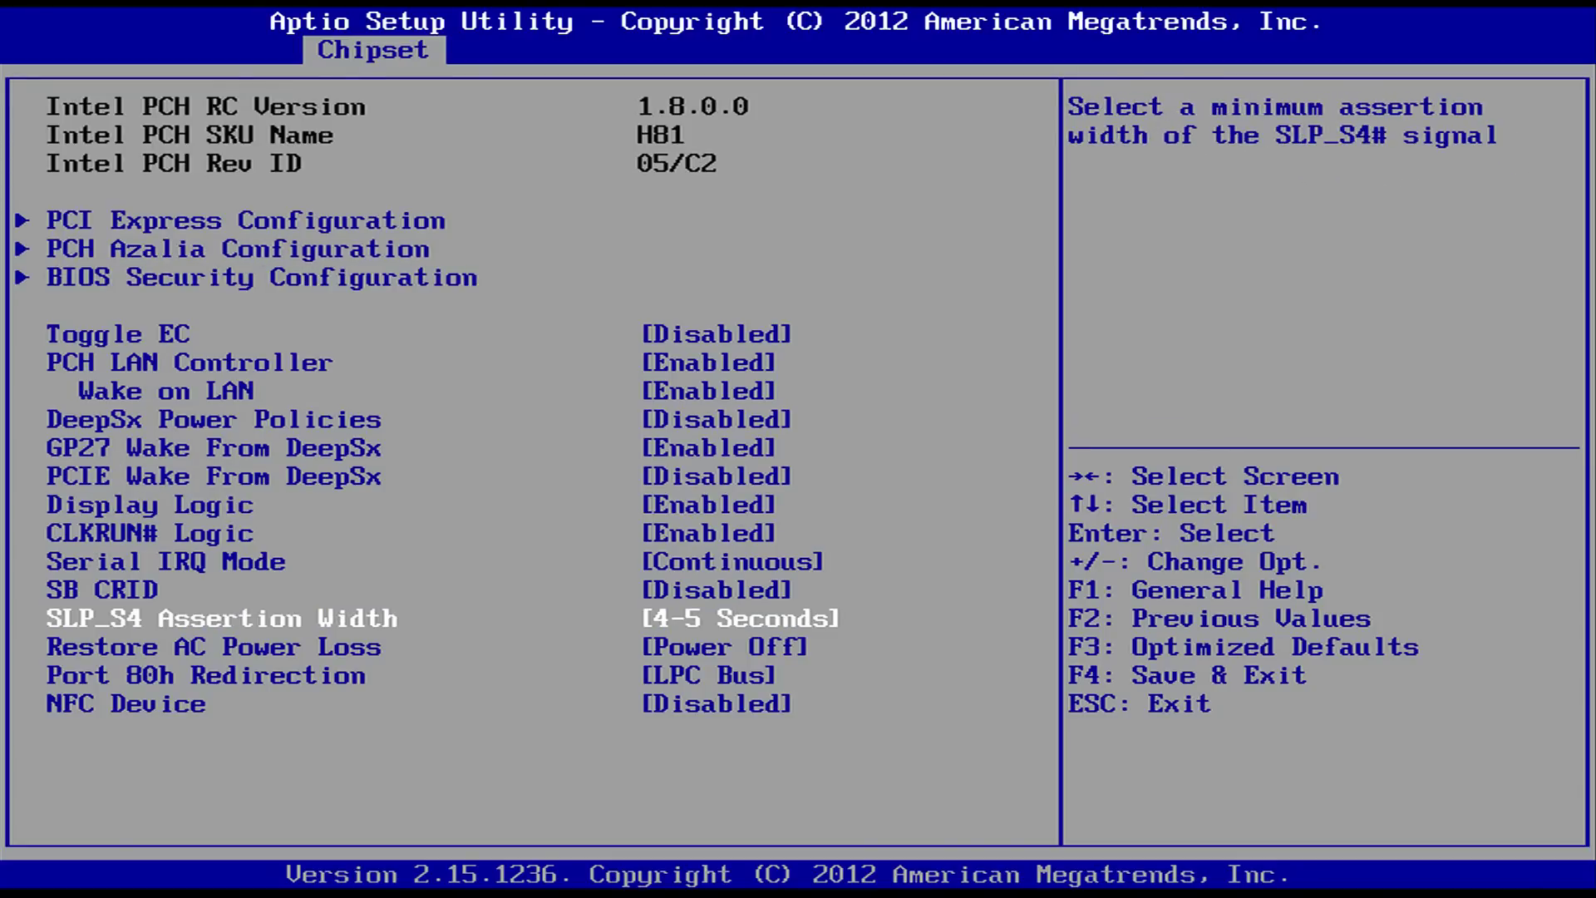
key("Down")
key("Down")
key("Escape")
key("Right")
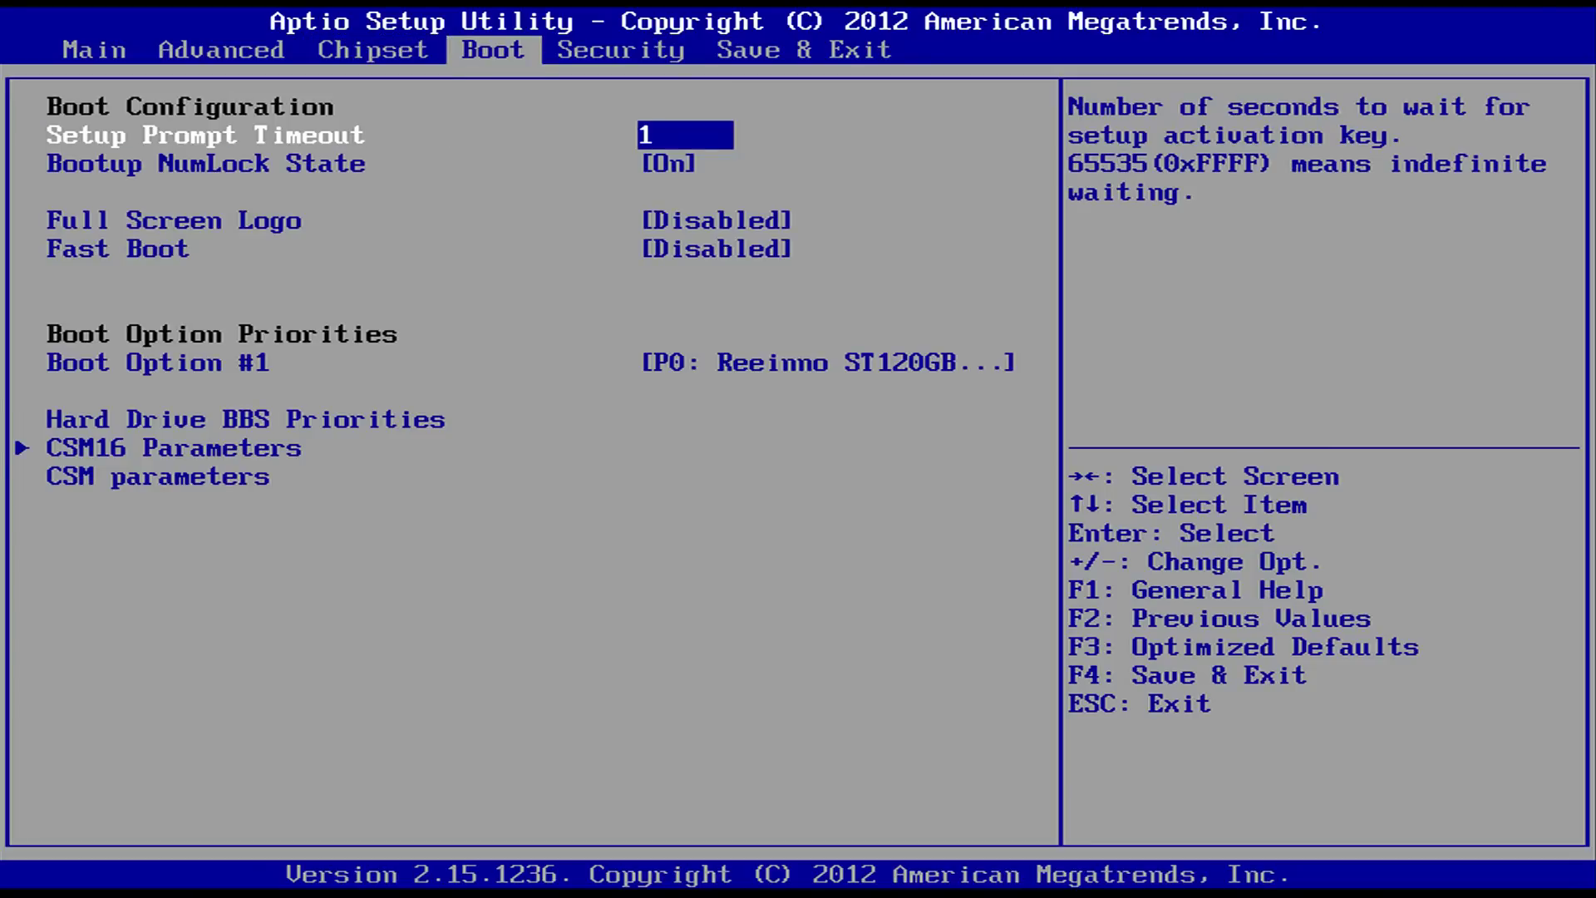
- Browse the Boot settings, then move through the Security page to Save & Exit
key("Down")
key("Down")
key("Down")
key("Down")
key("Up")
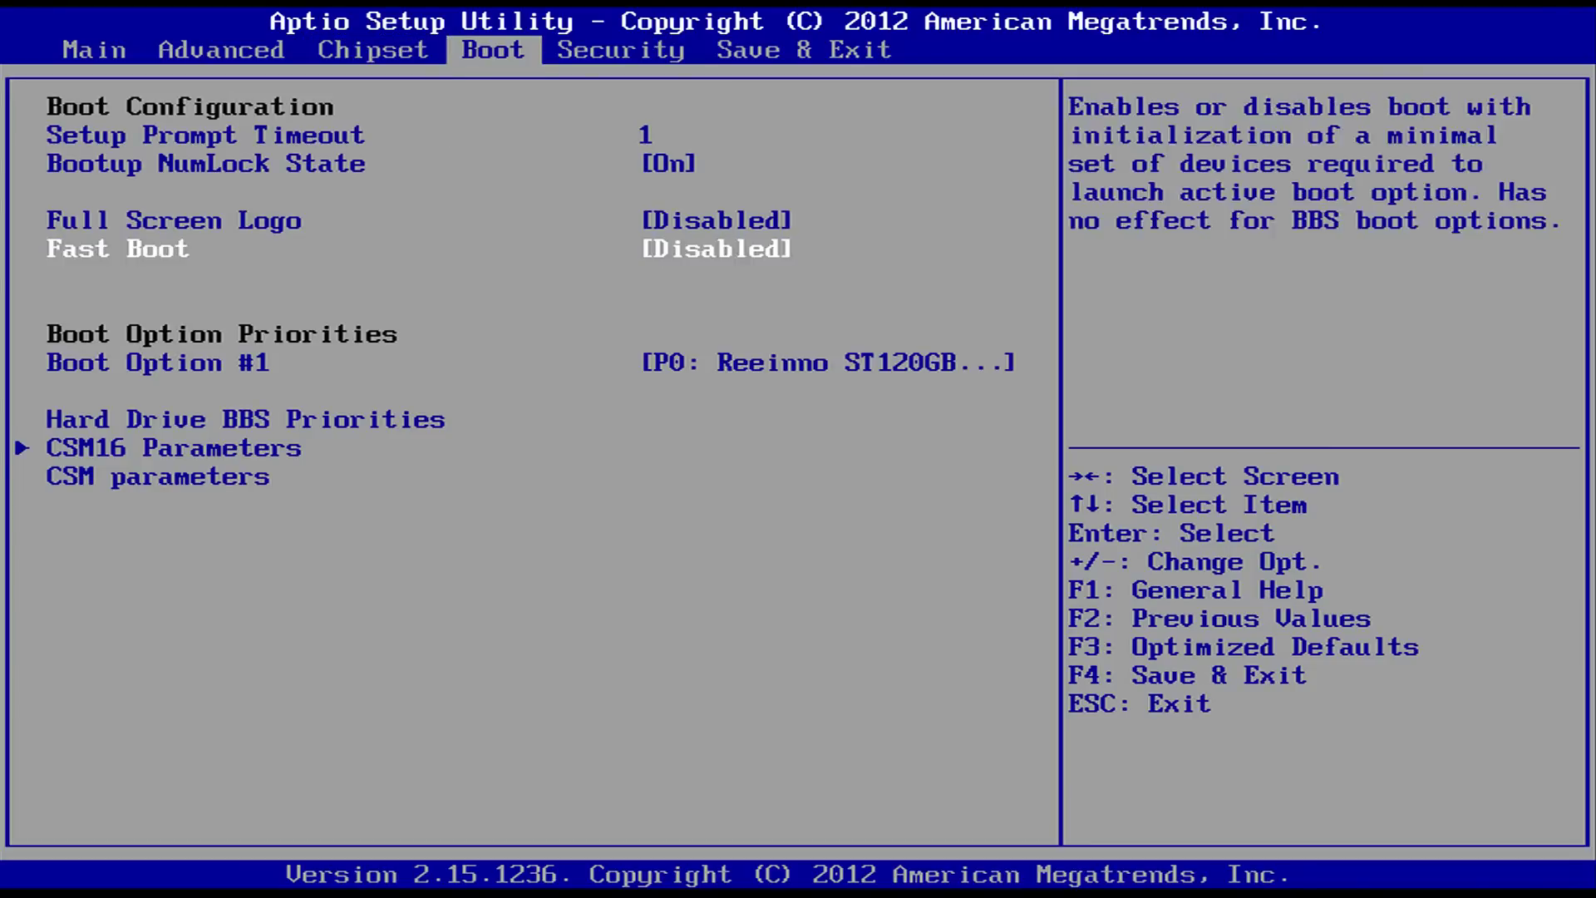
key("Up")
key("Up")
key("Right")
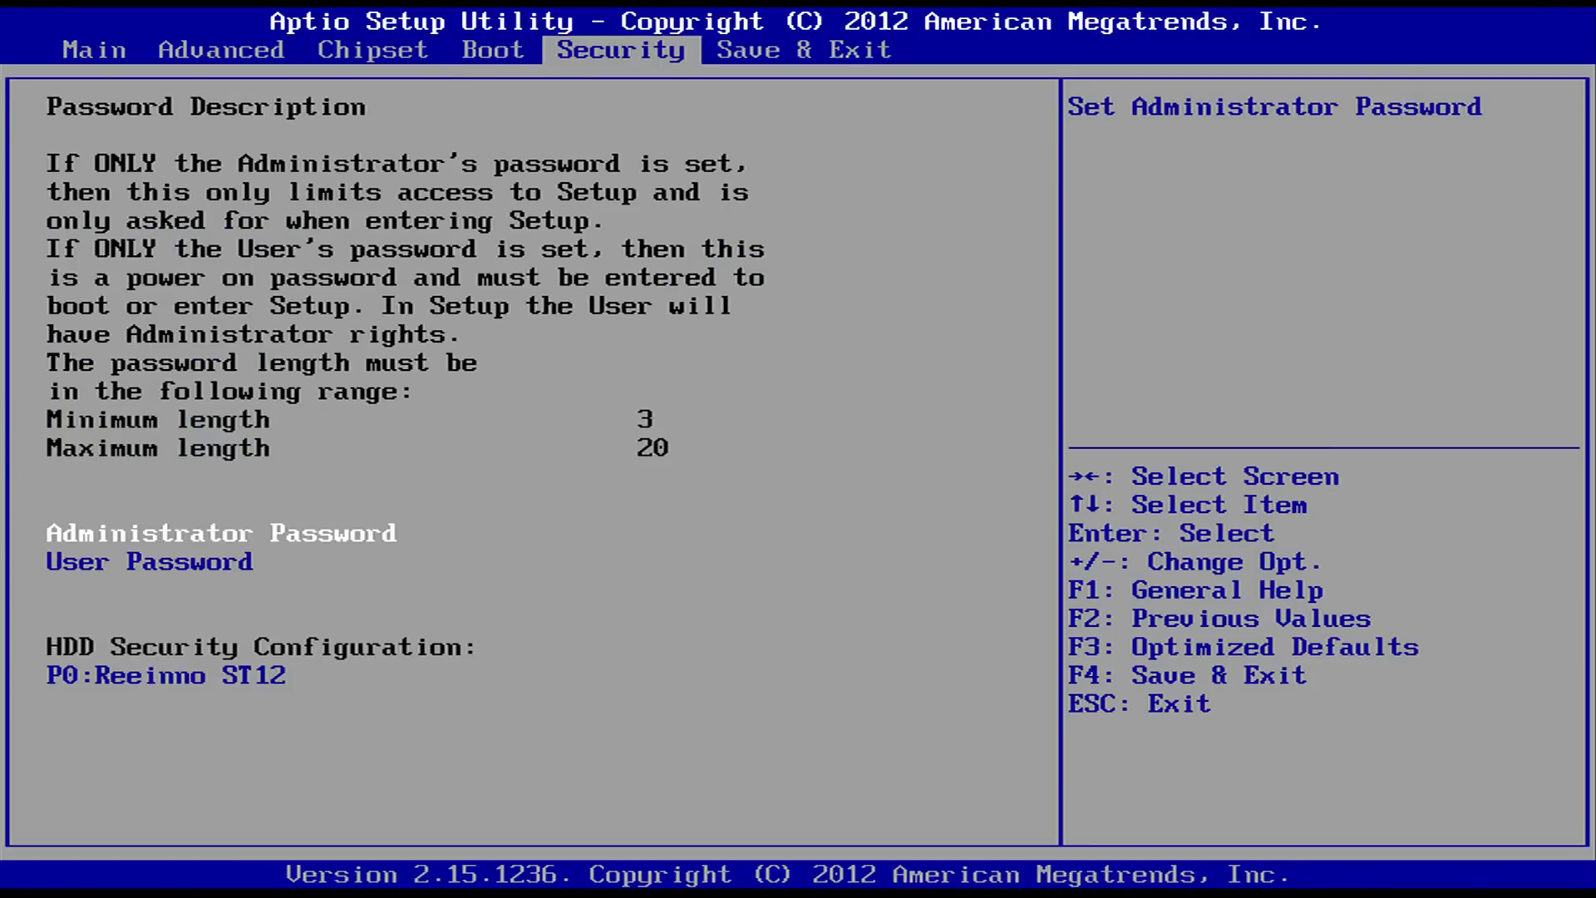
key("Right")
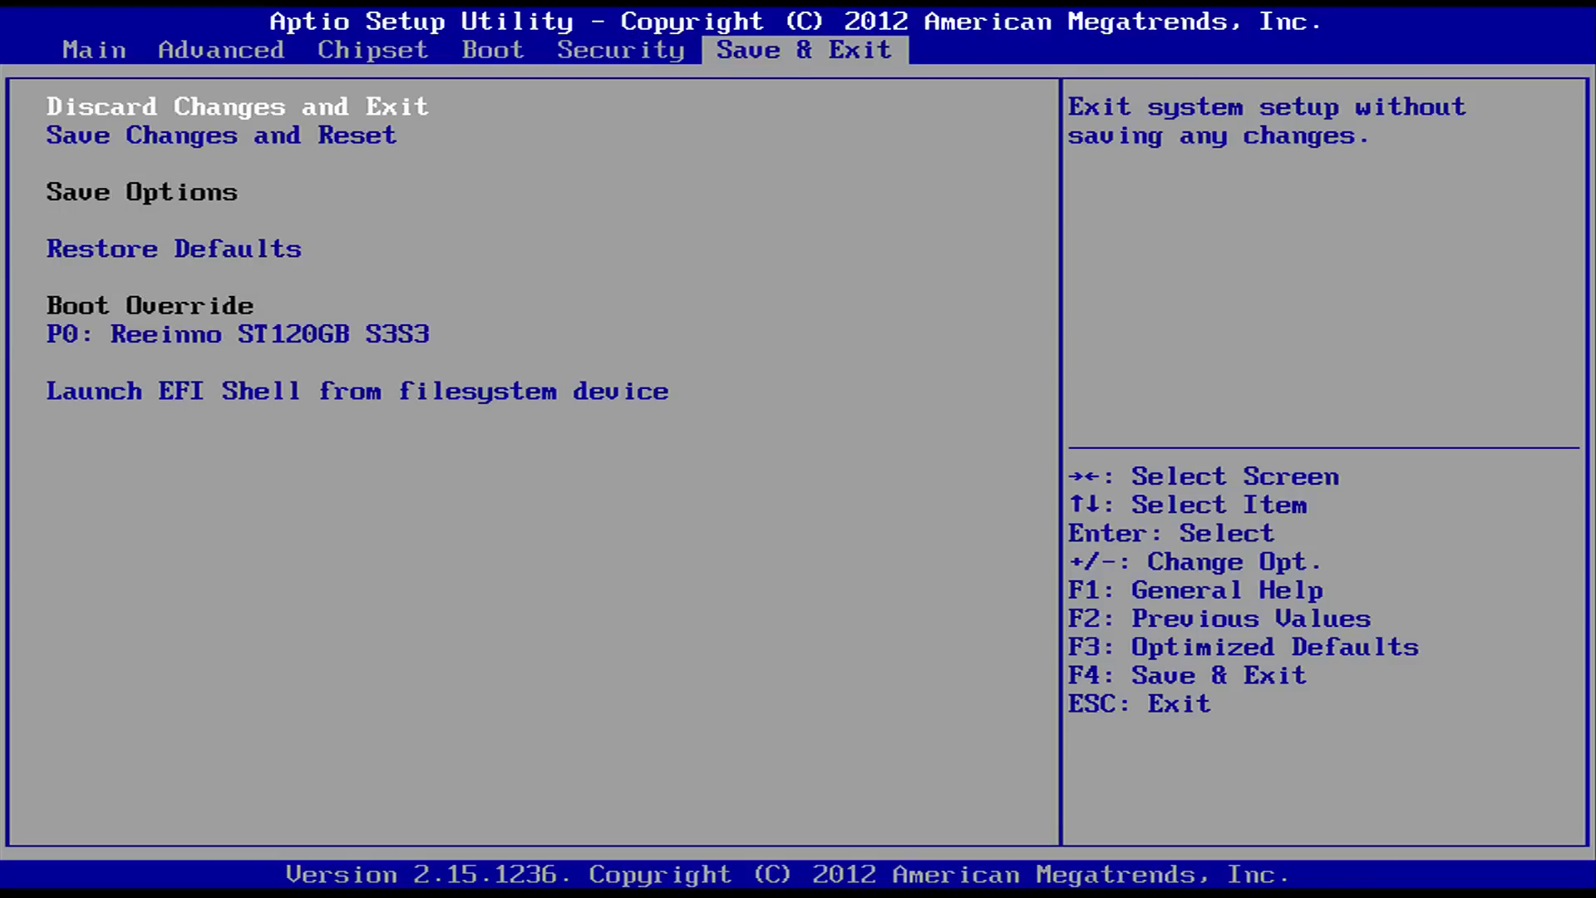
- Select Save Changes and Reset on the Save & Exit page
key("Left")
key("Left")
key("Left")
key("Right")
key("Right")
key("Right")
key("Down")
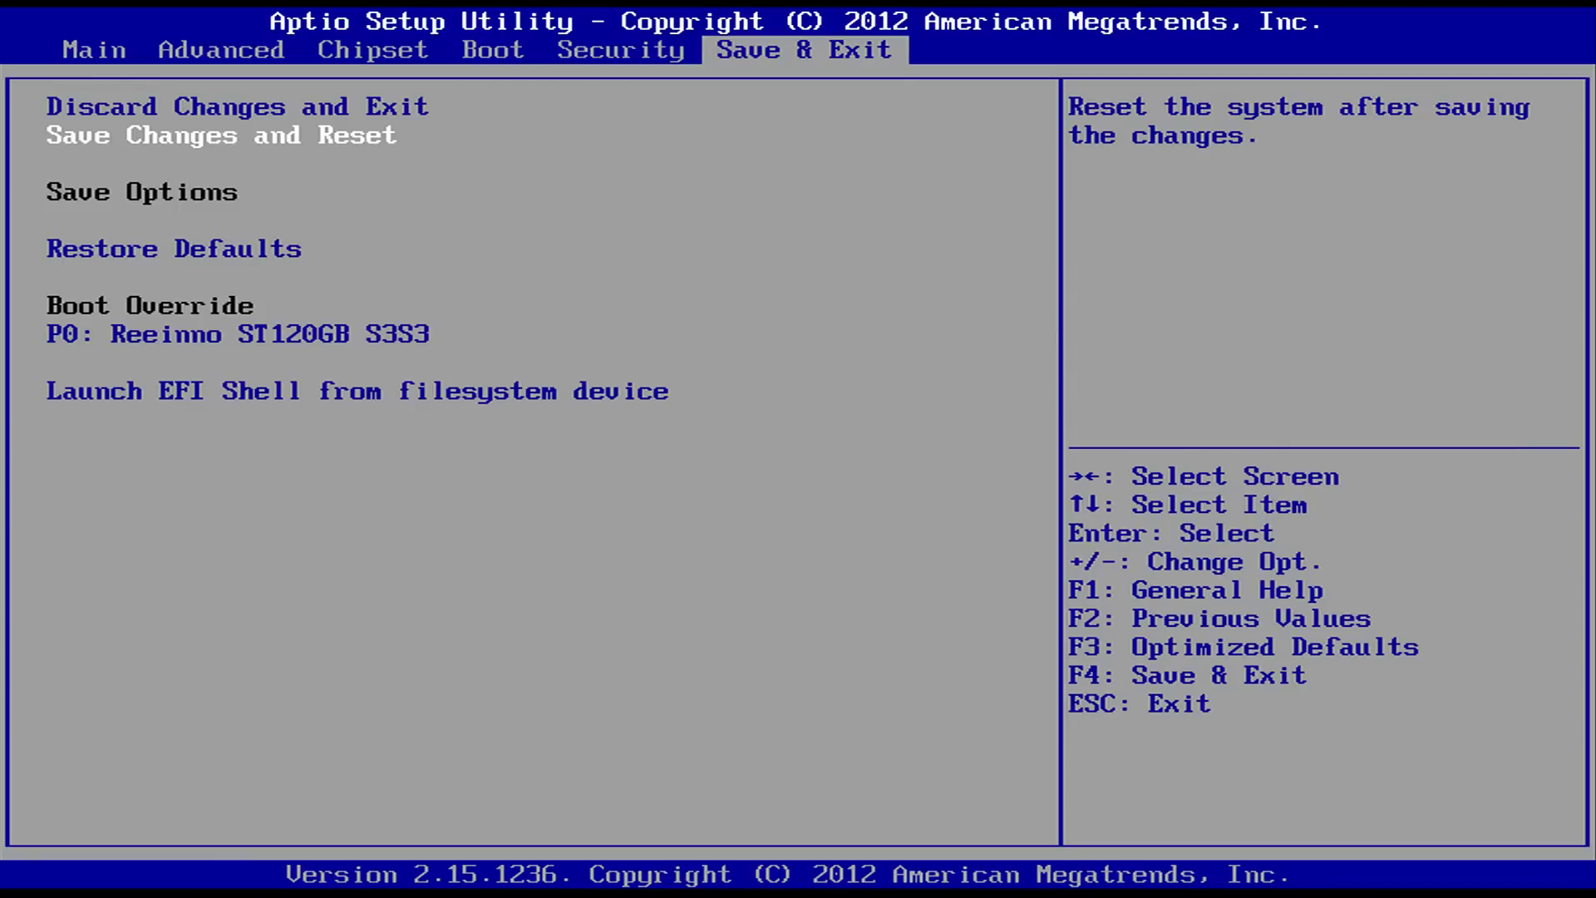
key("Down")
key("Up")
key("Up")
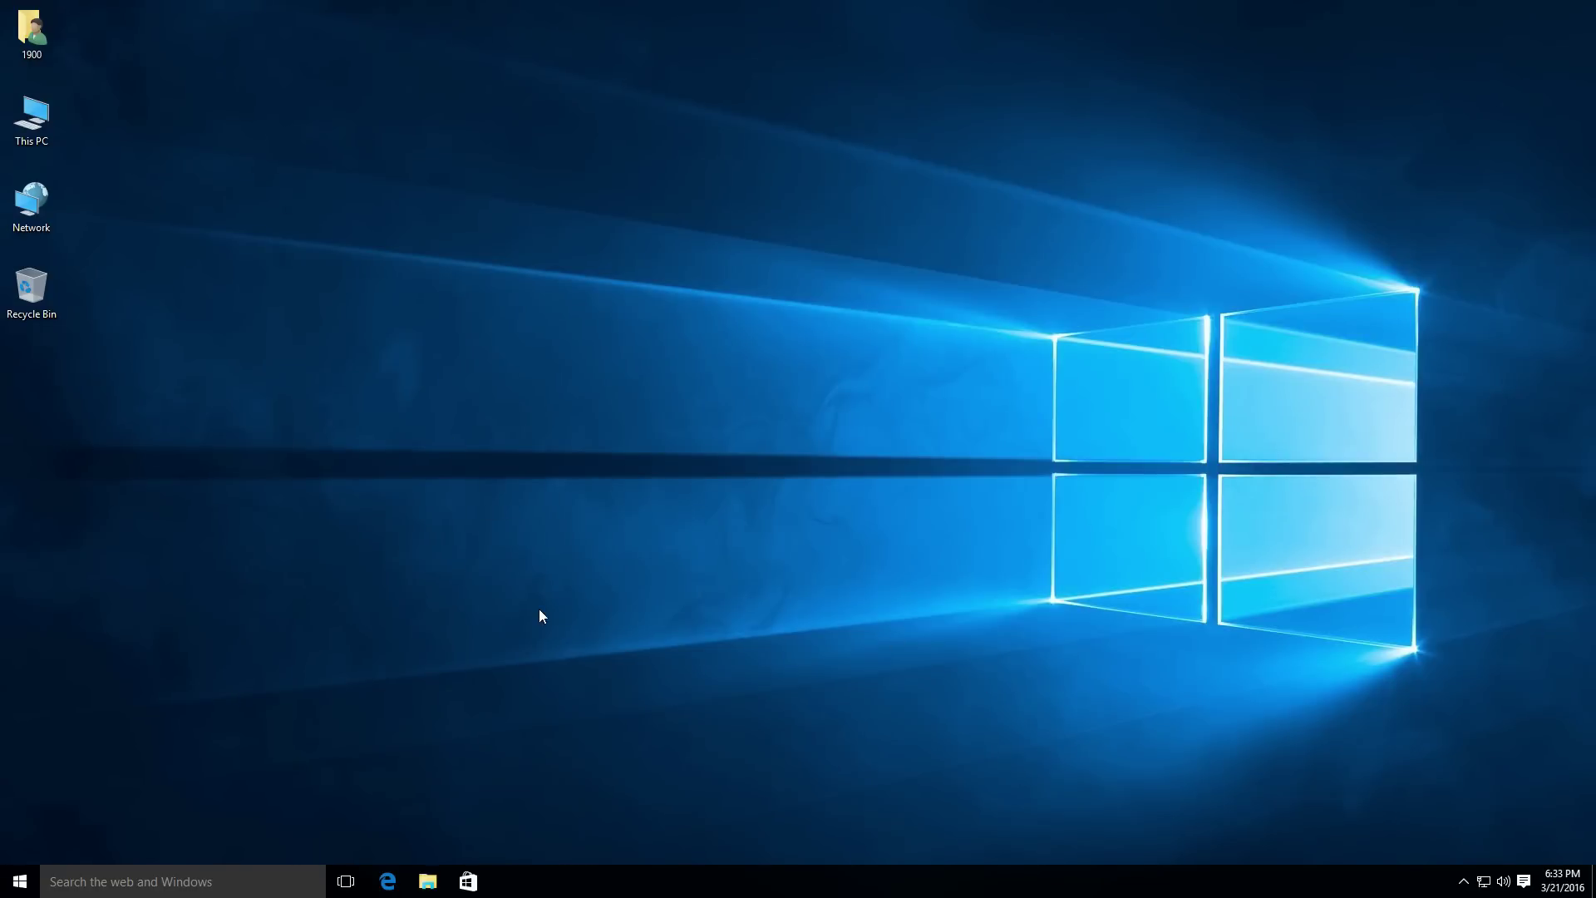
- Open File Explorer from the taskbar to see Quick access's recent E:\ files
left_click(427, 882)
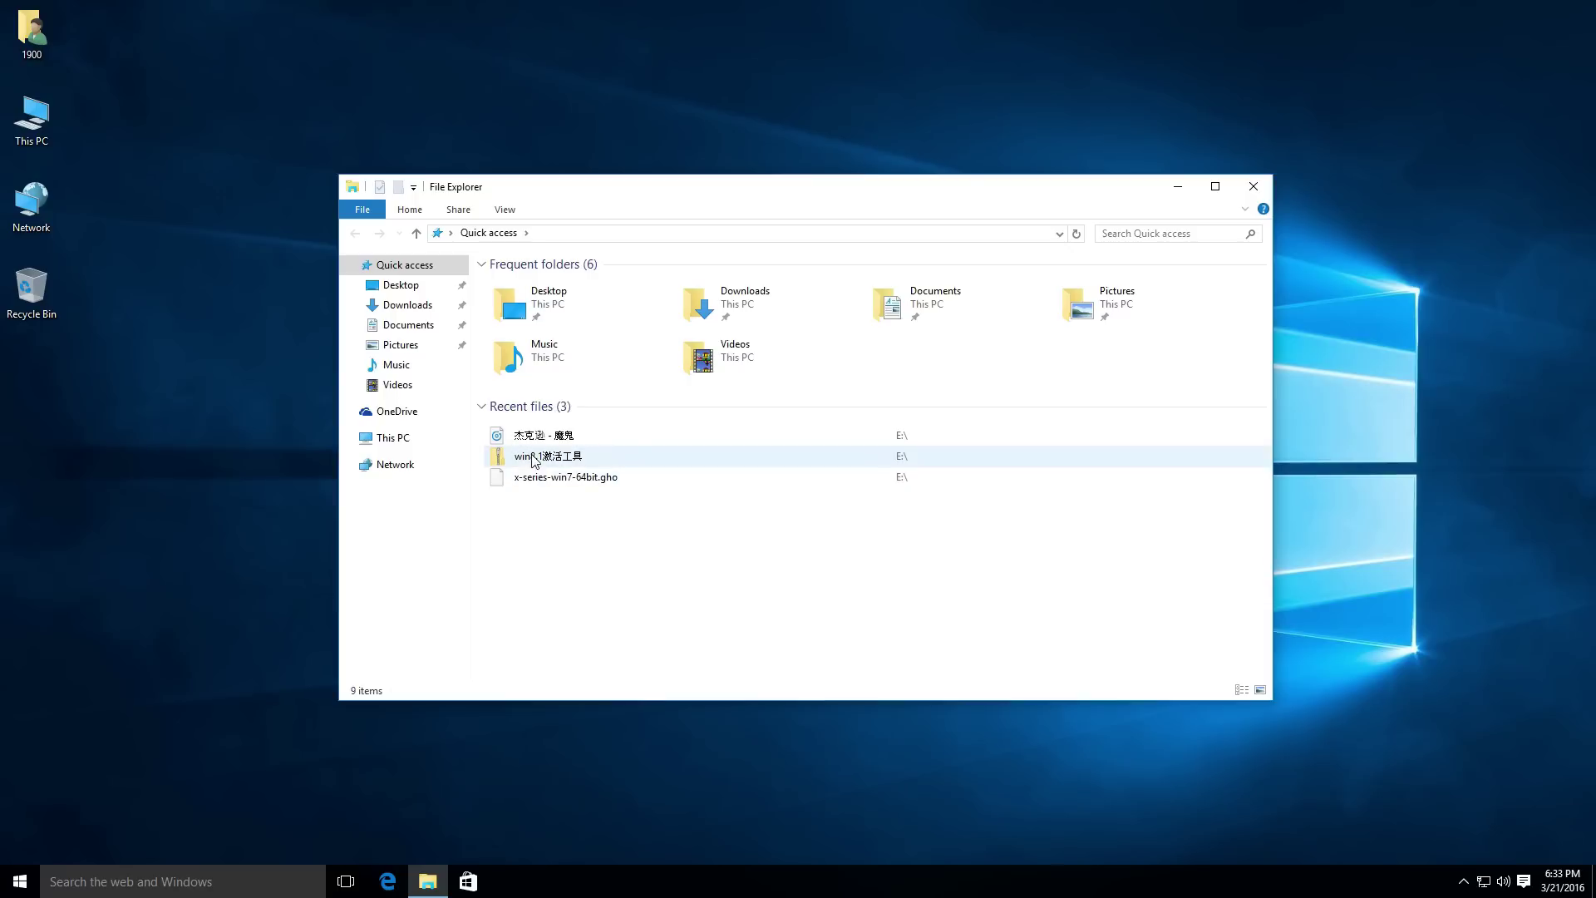
- Show This PC, then open its Properties: Windows 10 Pro, Celeron G1840, 4.00 GB RAM
left_click(392, 438)
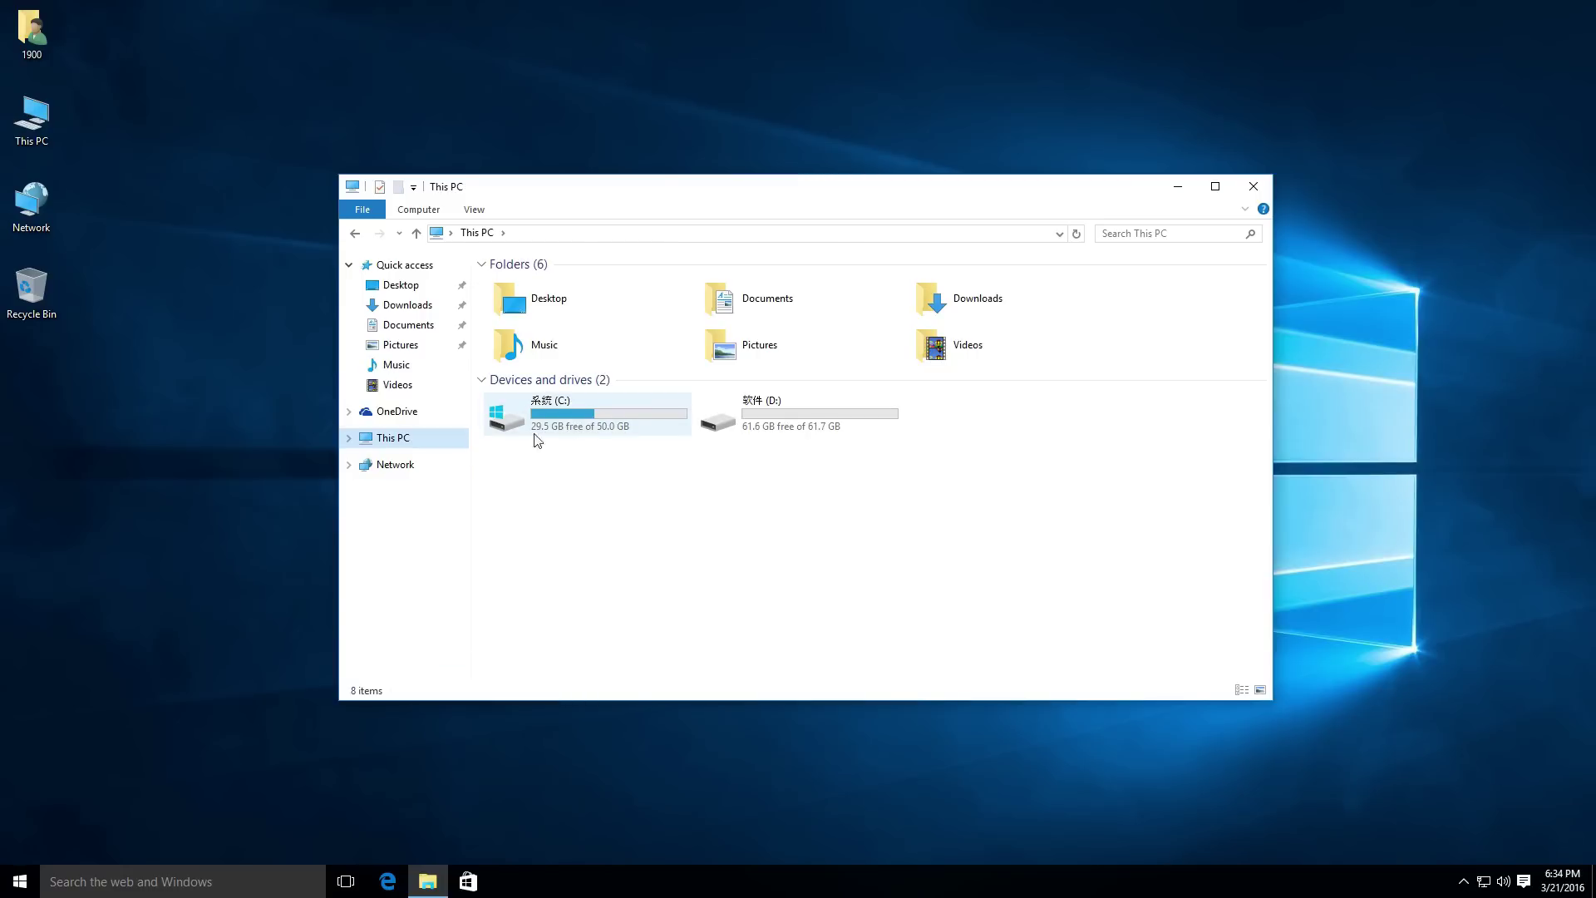
right_click(391, 441)
left_click(475, 659)
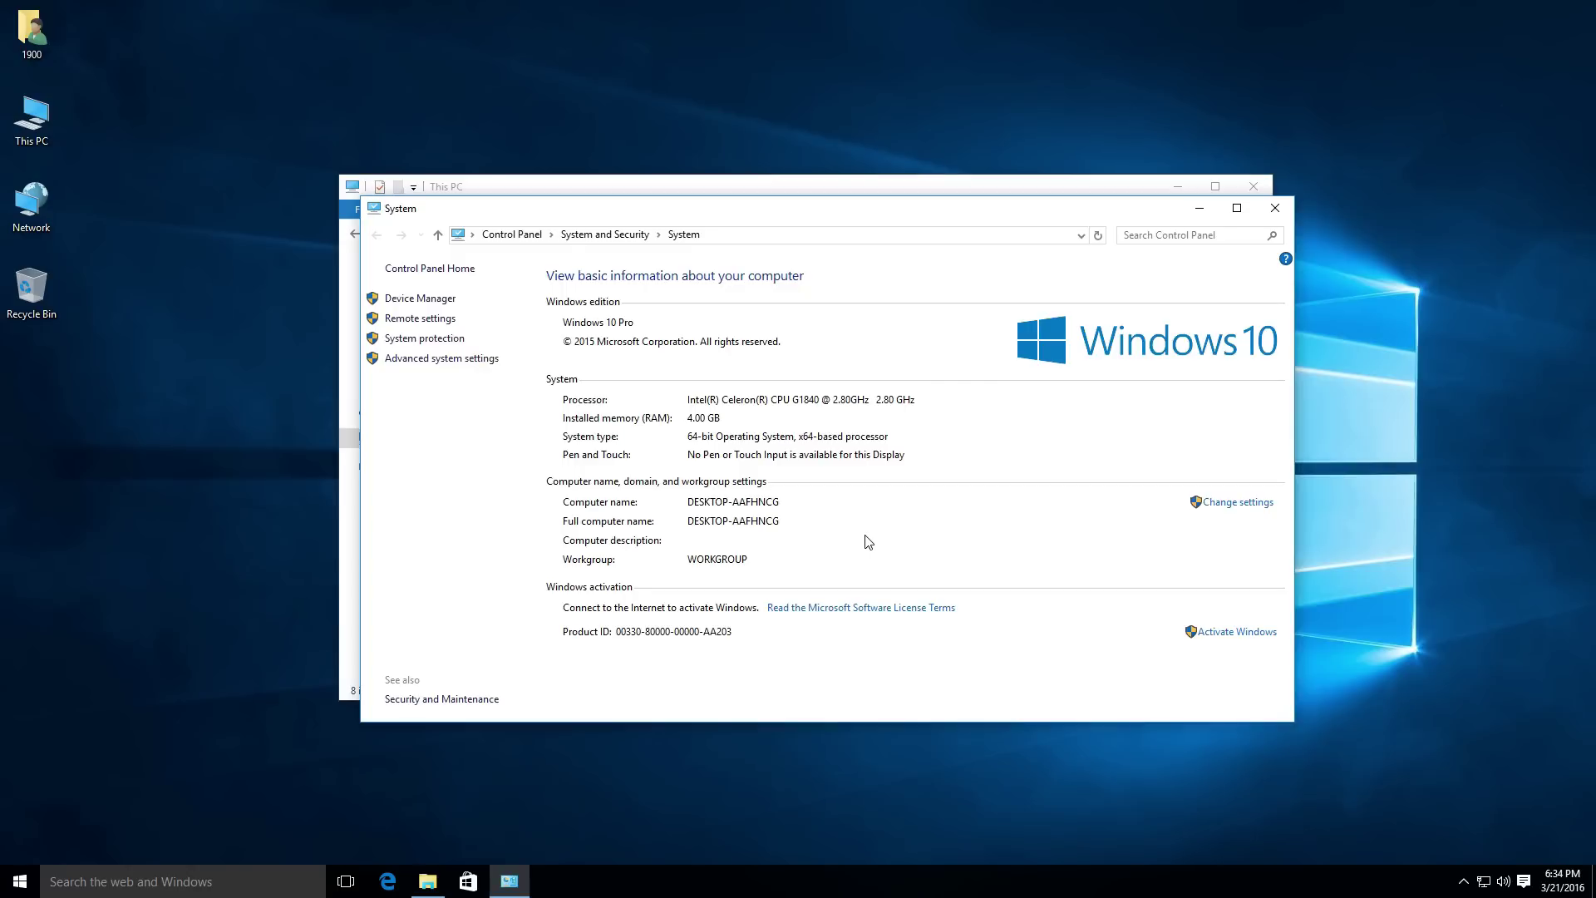
- Check the Windows activation page, then close Settings, System and File Explorer windows
left_click(1212, 633)
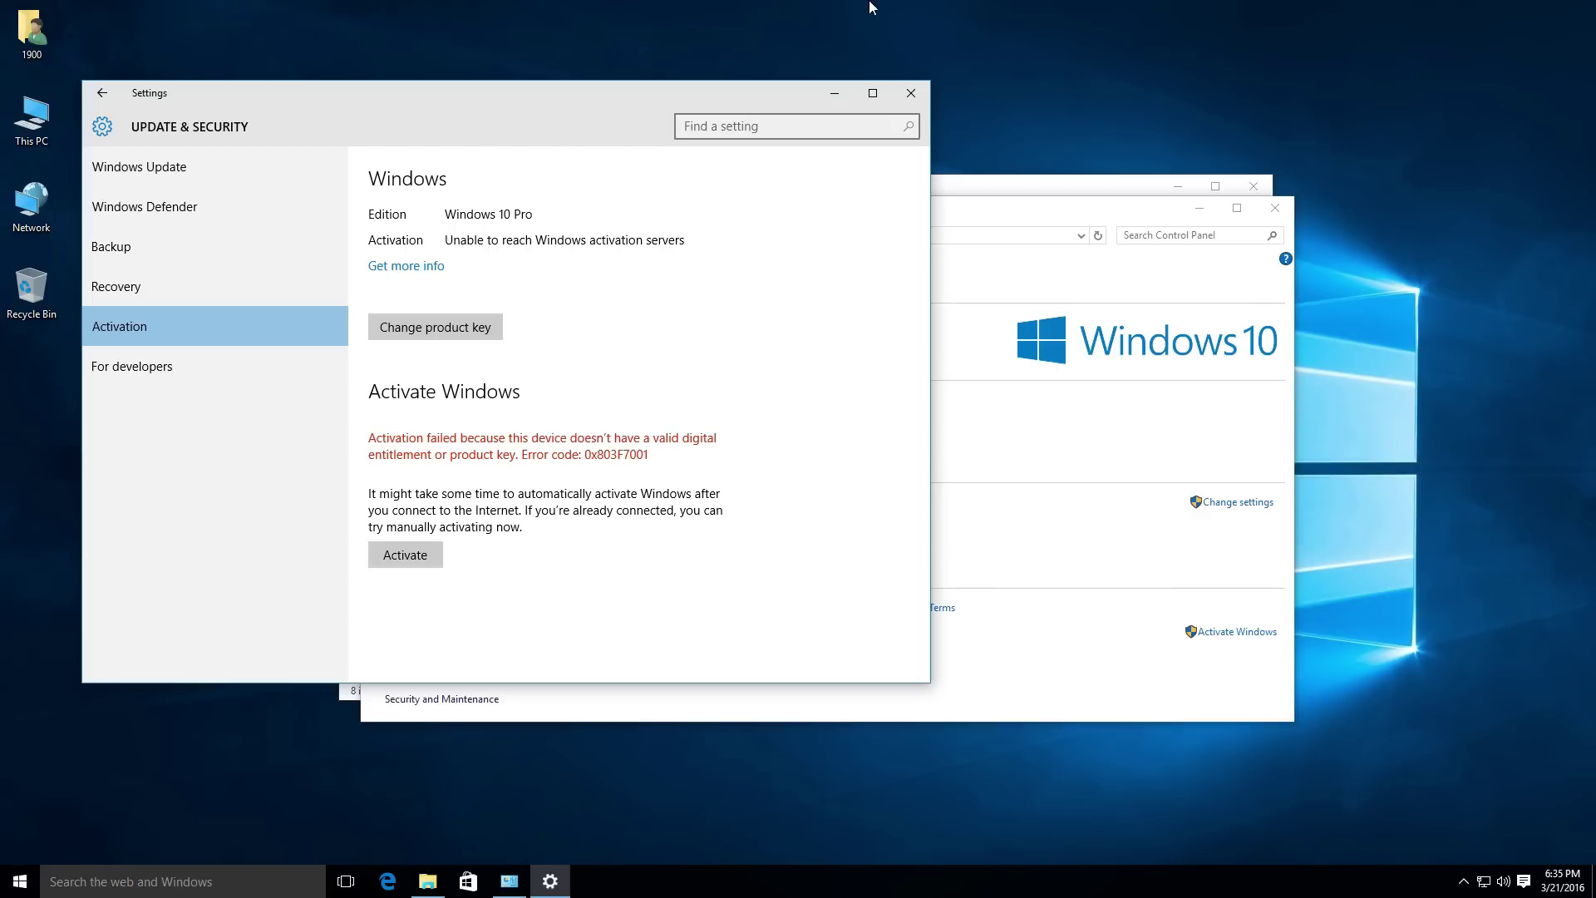
left_click(926, 93)
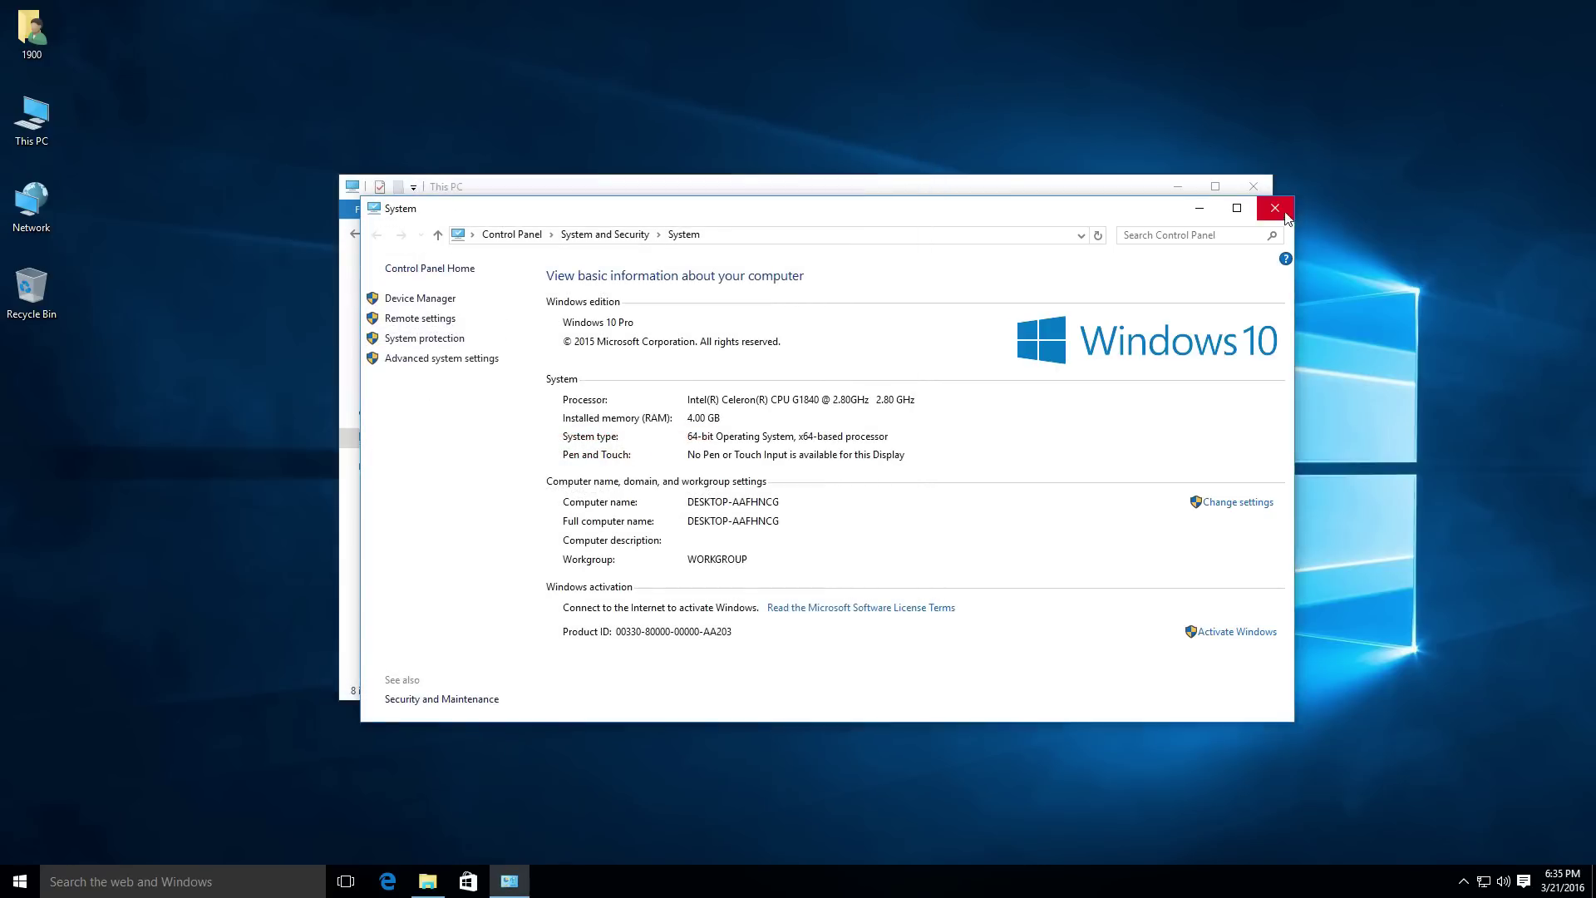
left_click(1275, 208)
left_click(1254, 185)
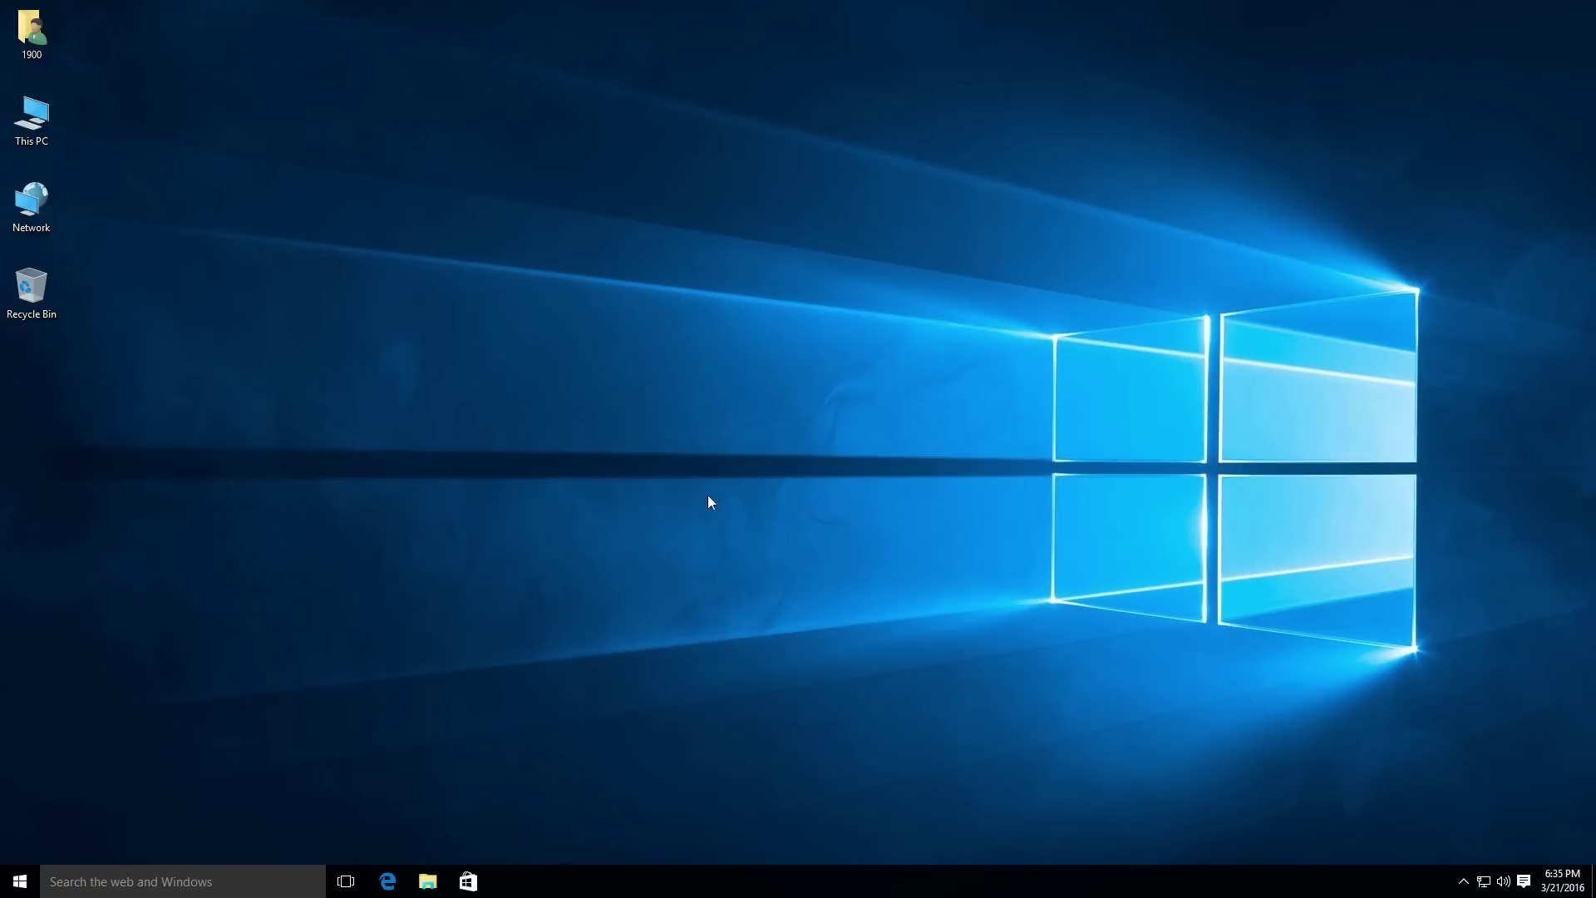
right_click(20, 881)
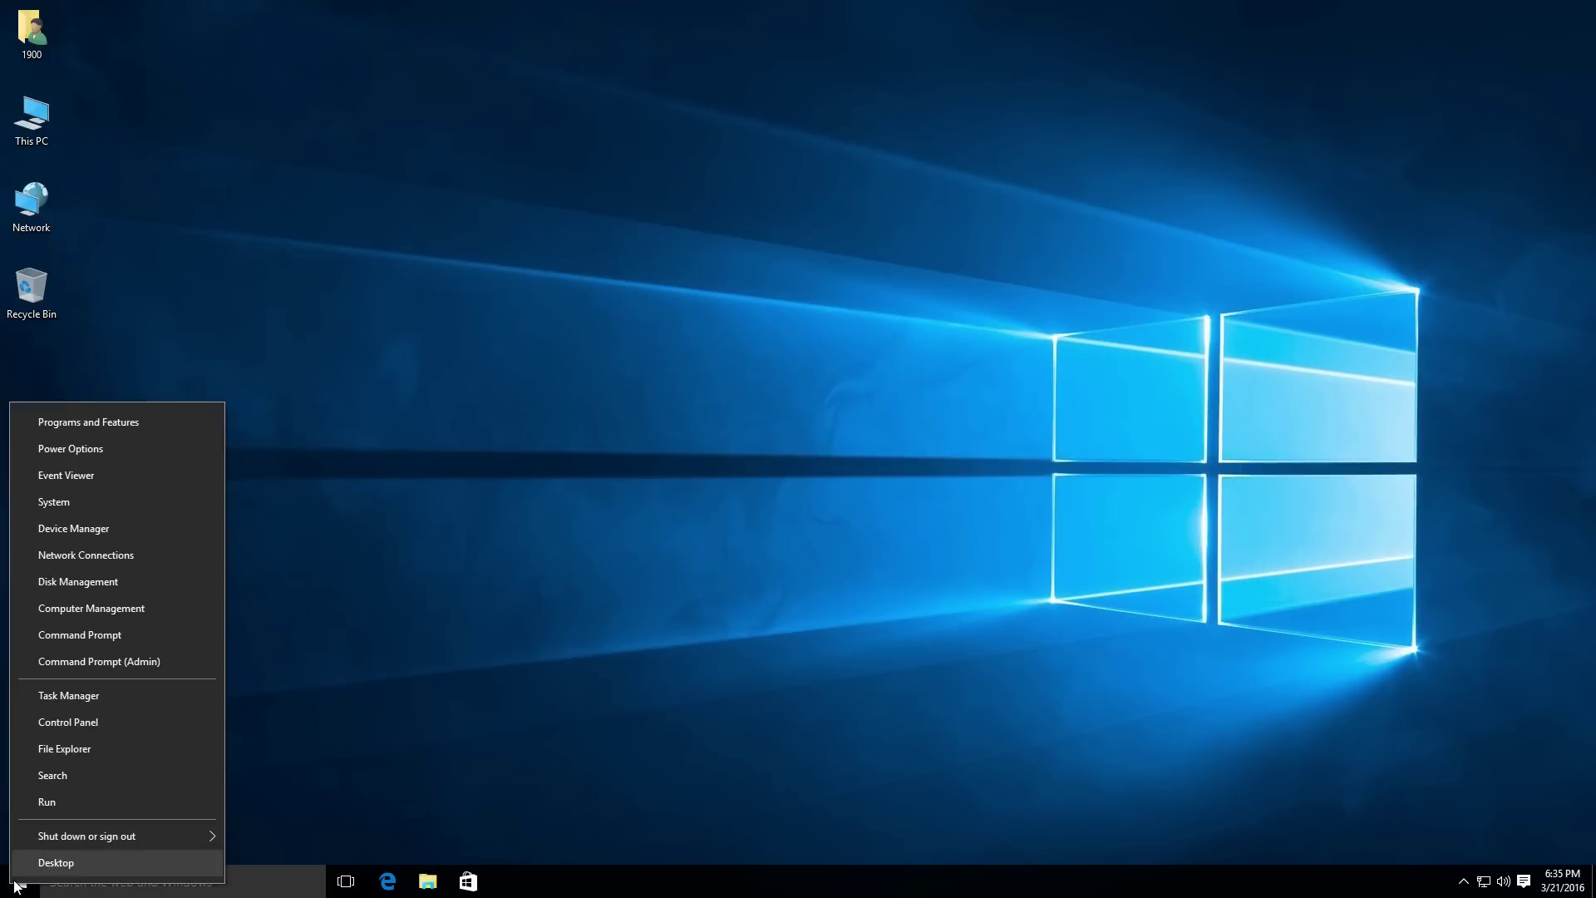
left_click(80, 527)
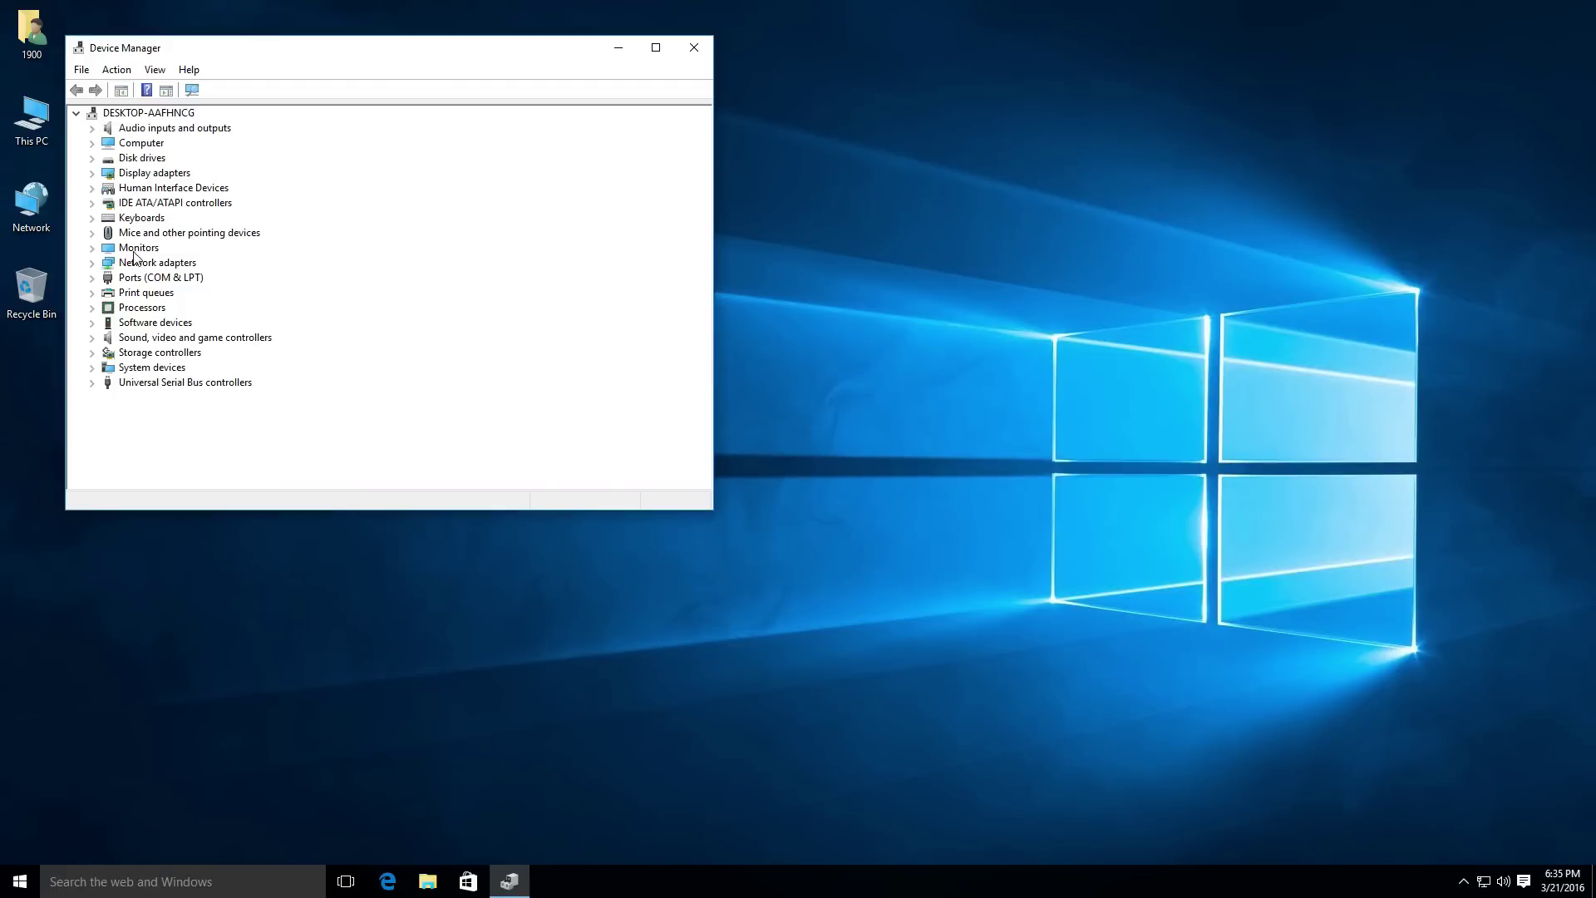
left_click(93, 308)
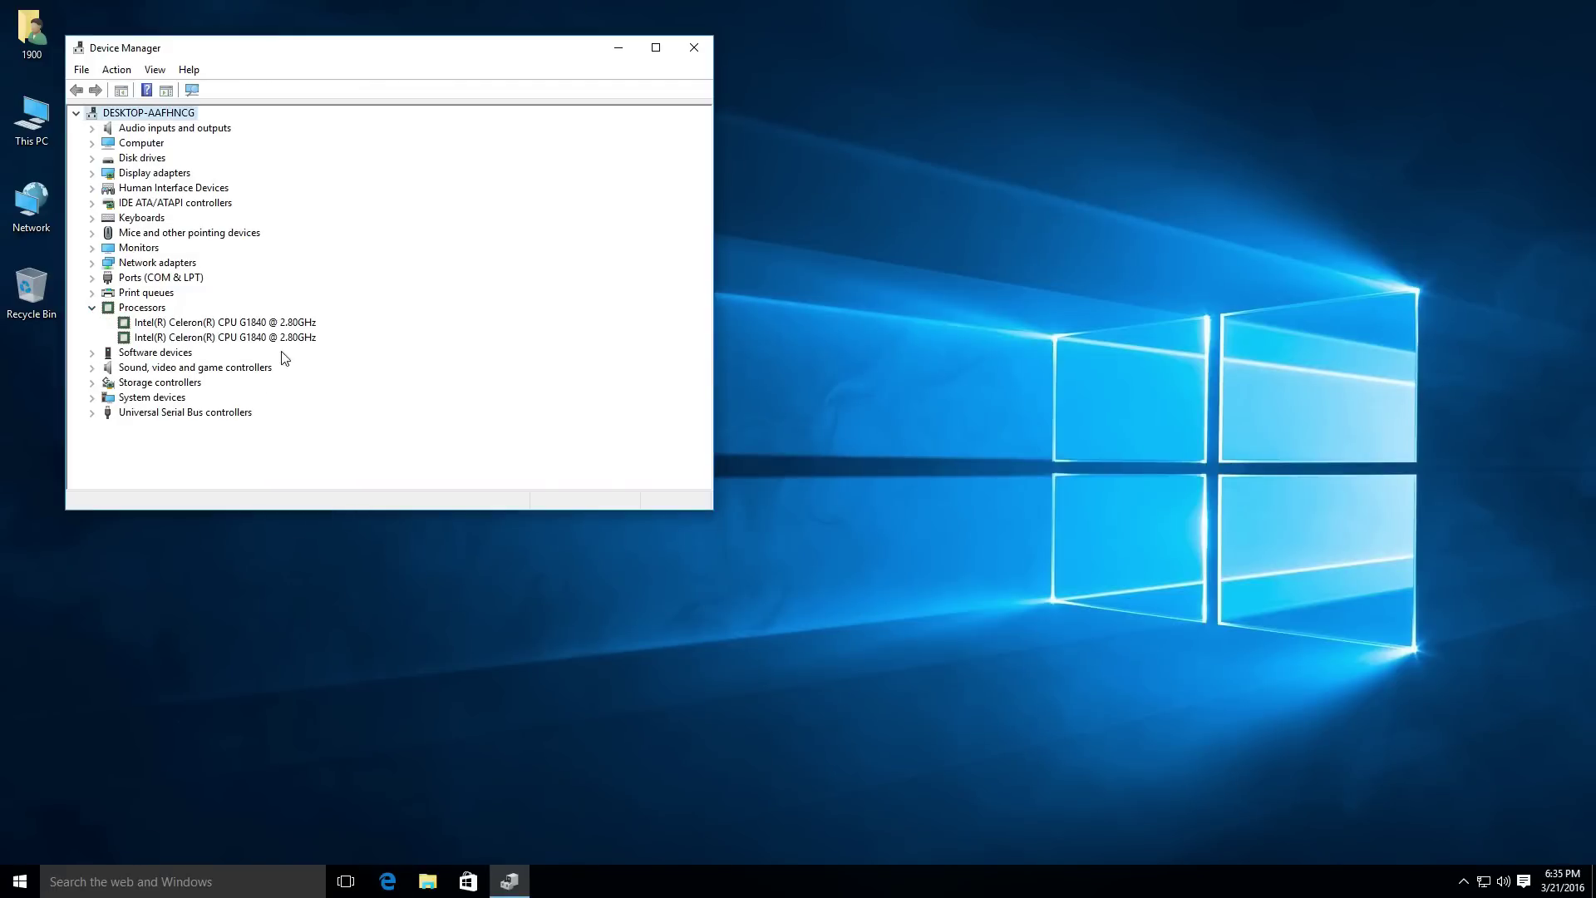
left_click(92, 383)
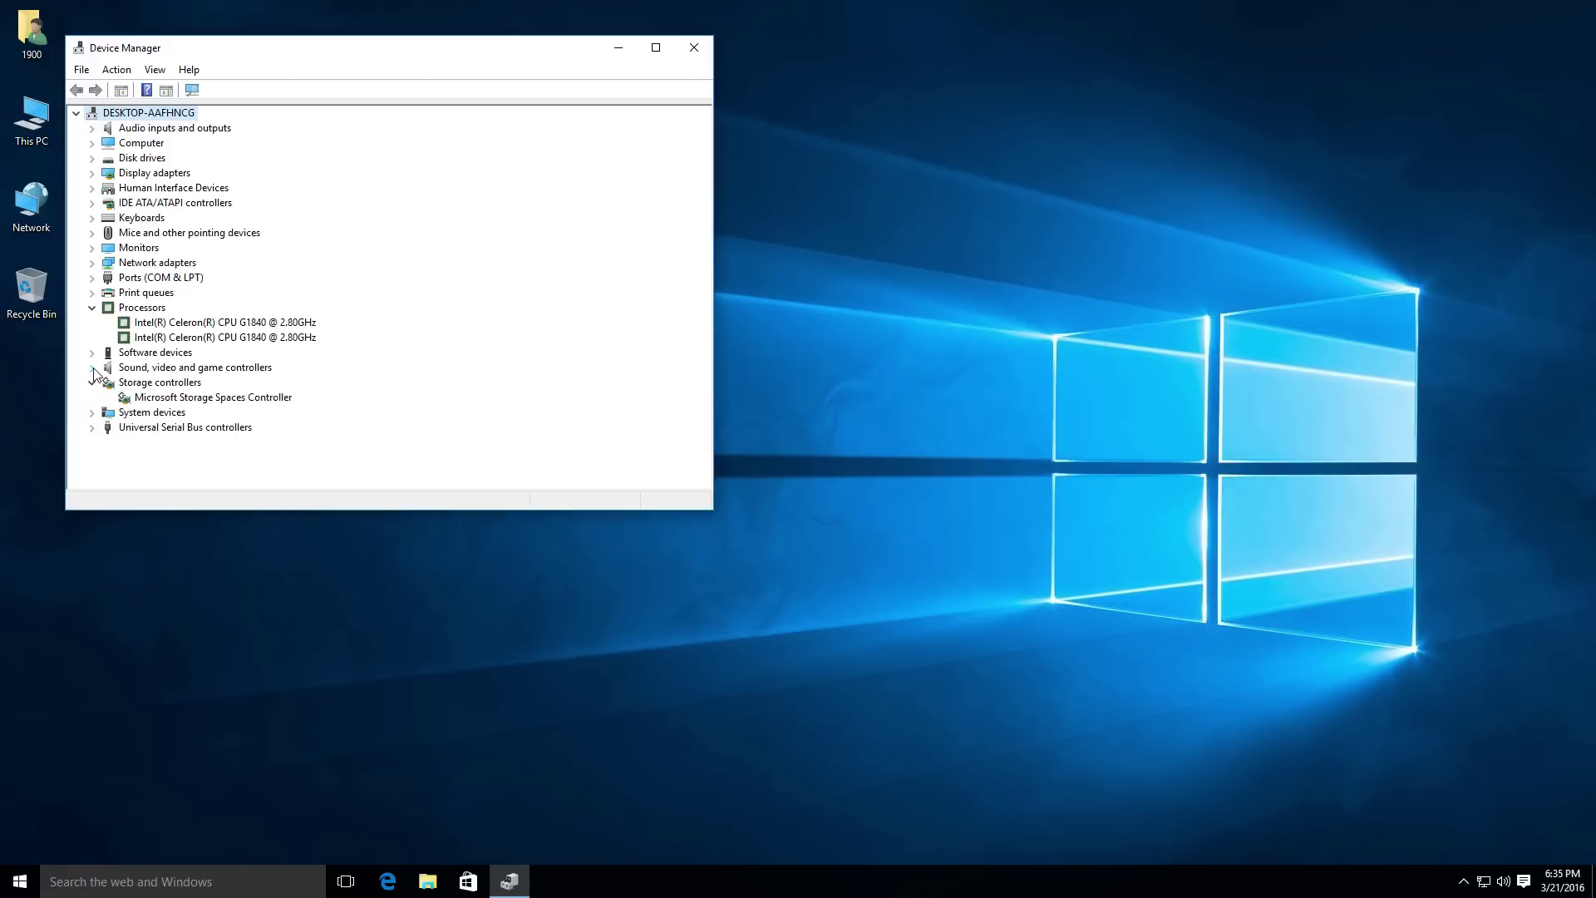
left_click(92, 159)
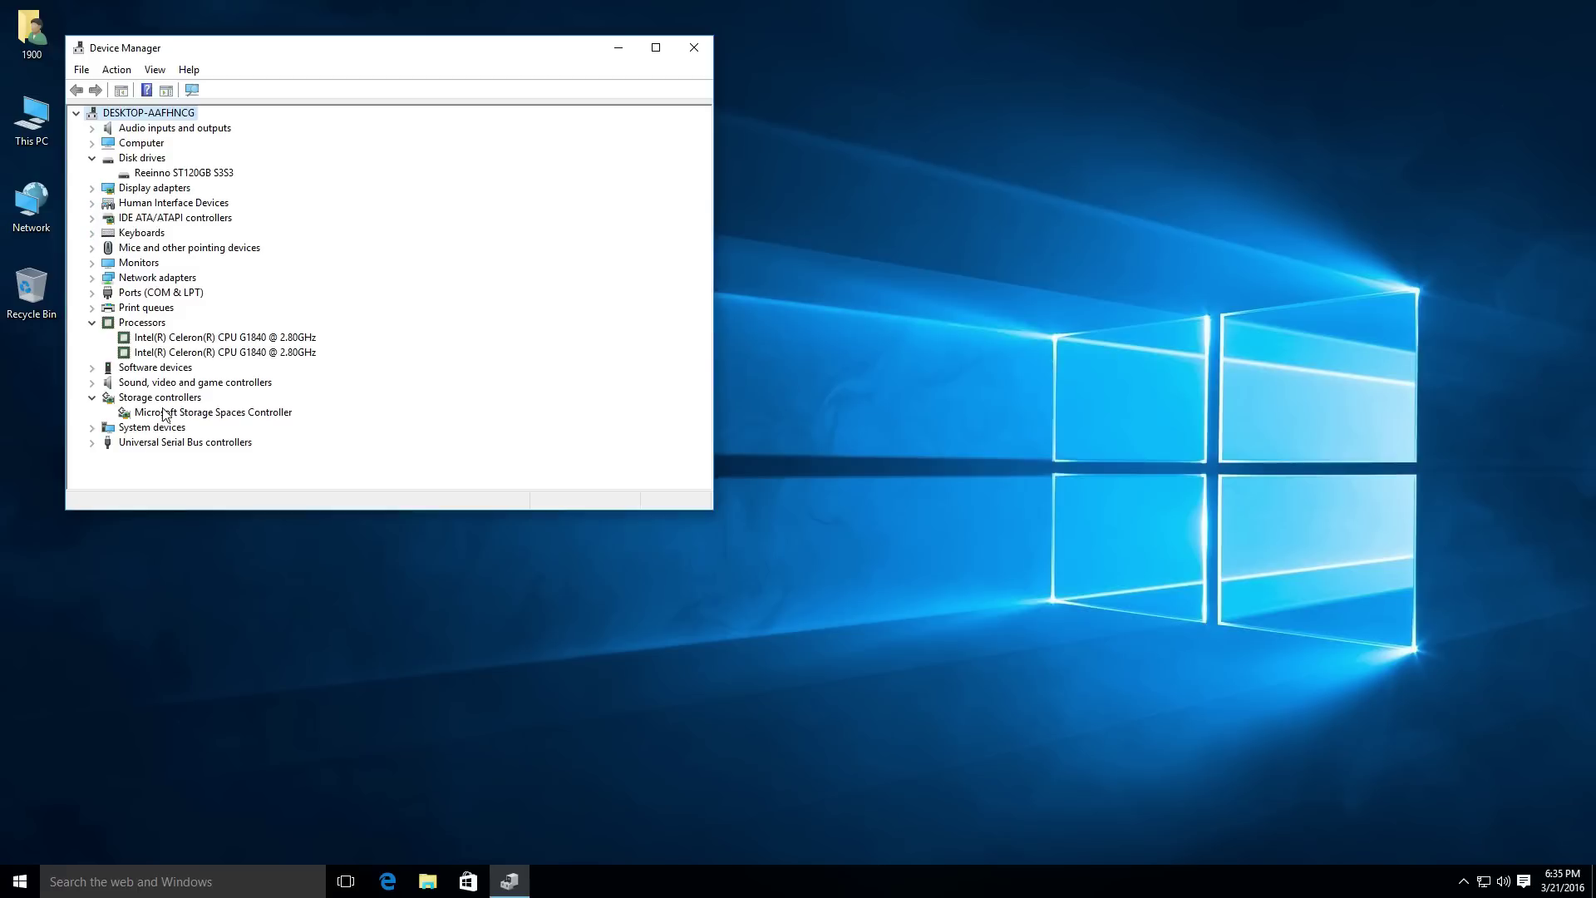
left_click(92, 278)
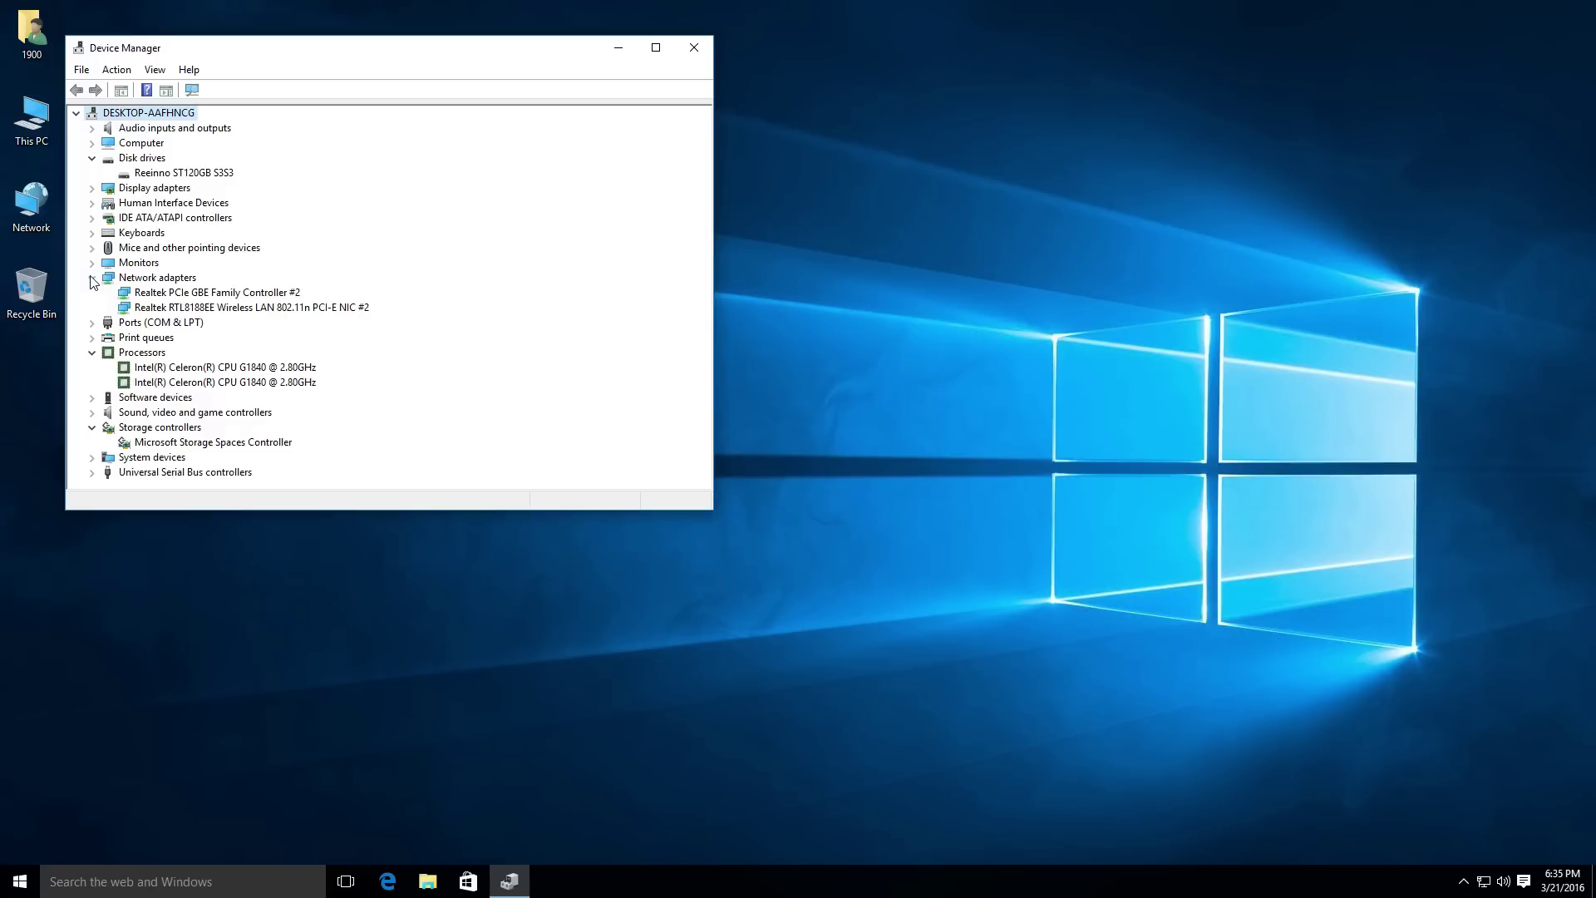
left_click(218, 309)
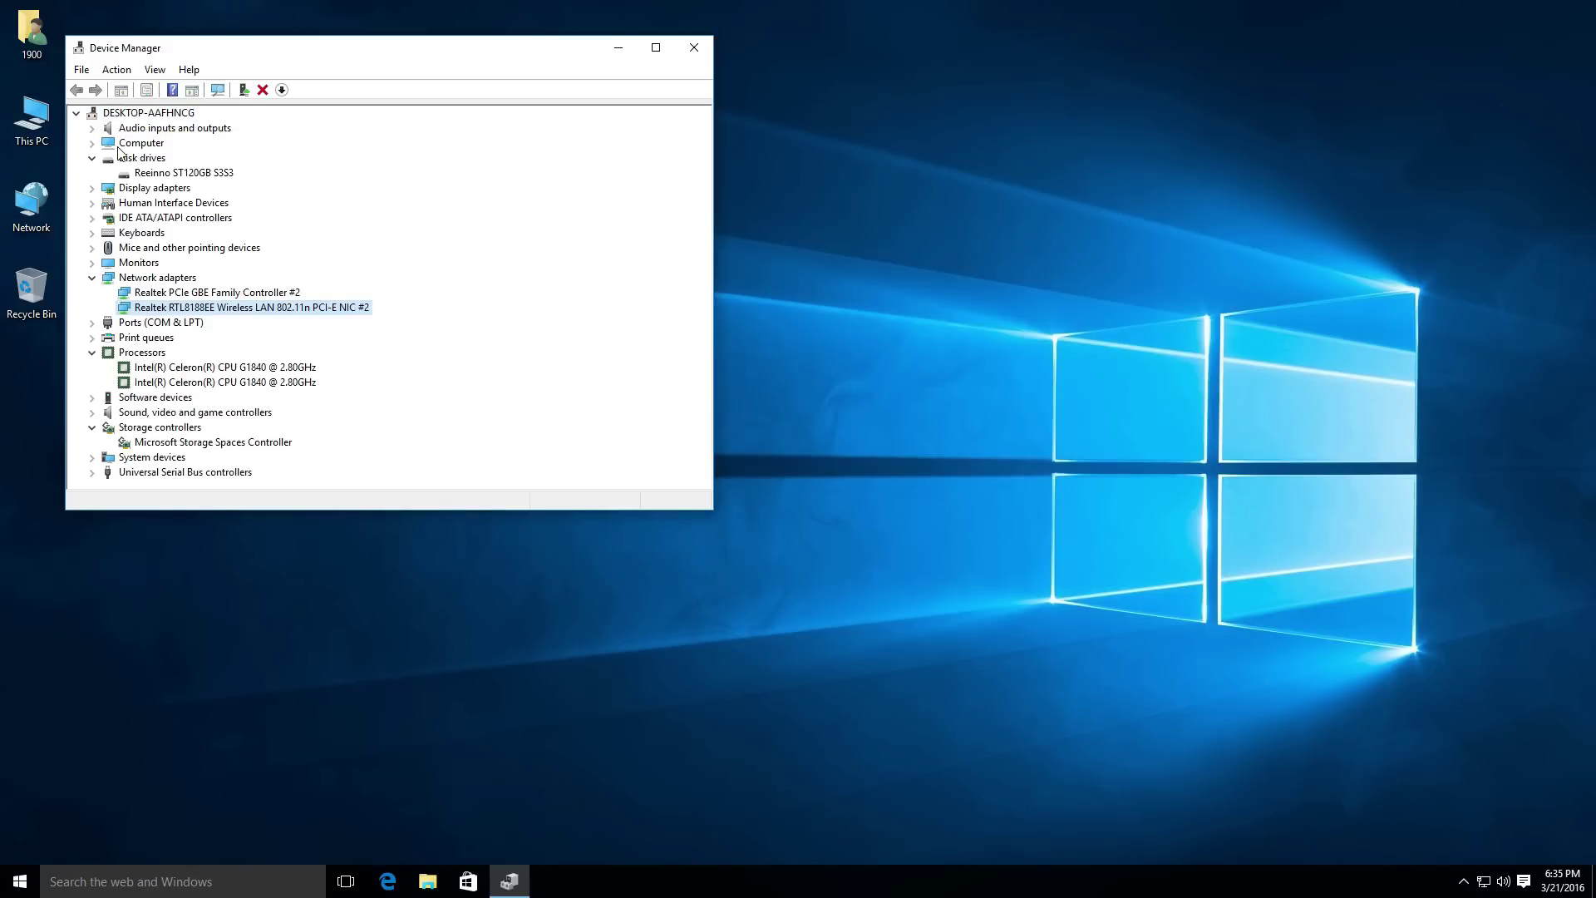
left_click(92, 128)
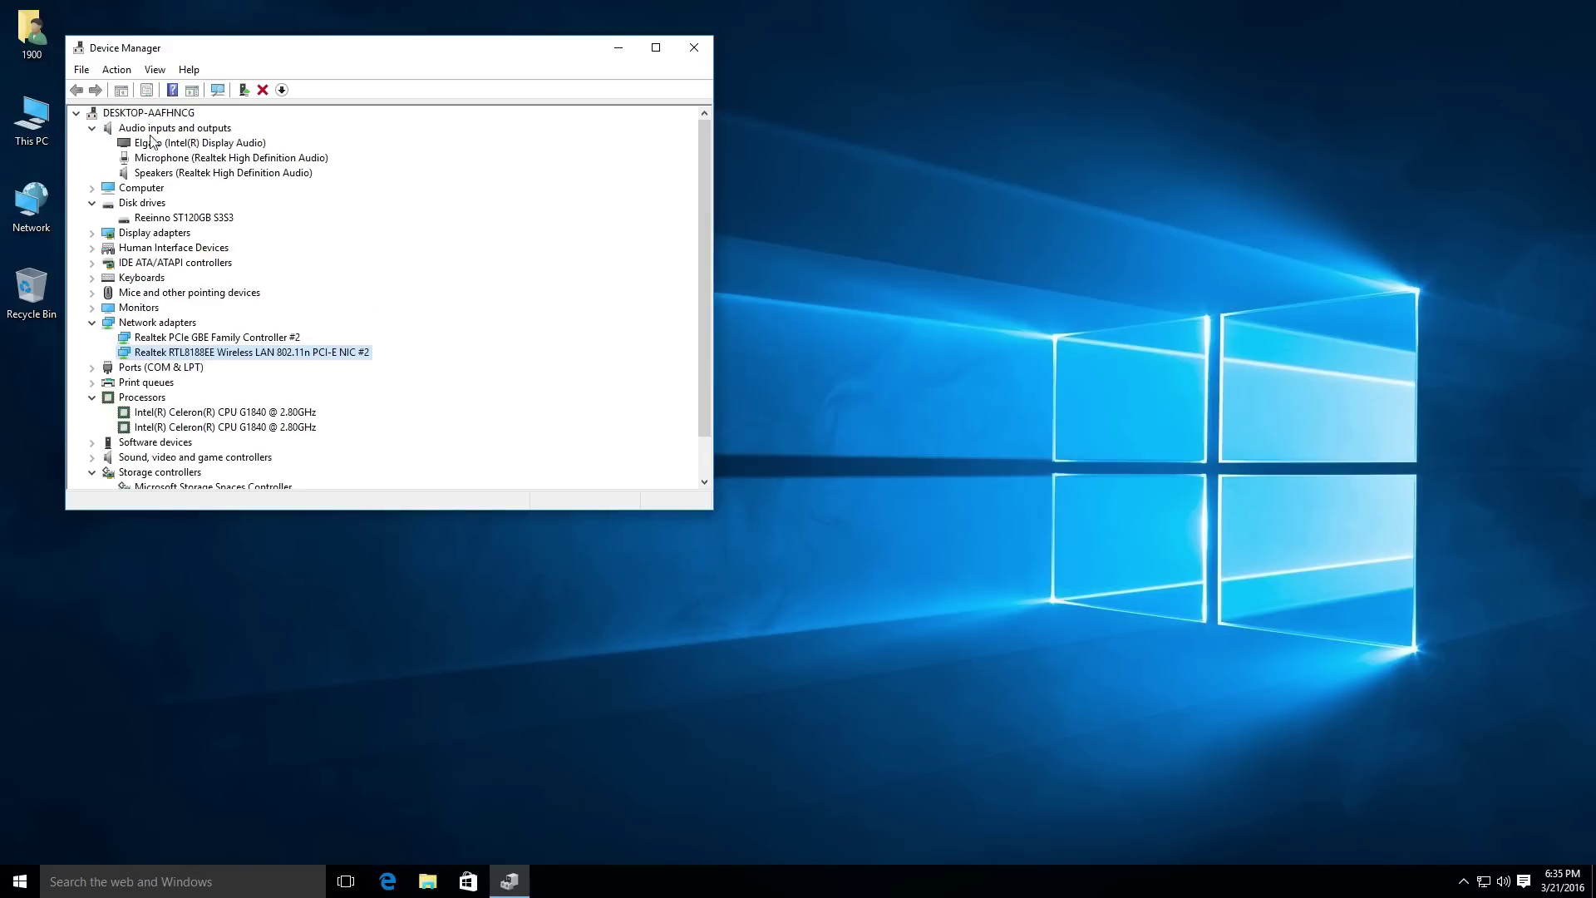
scroll(156, 349, "down", 1)
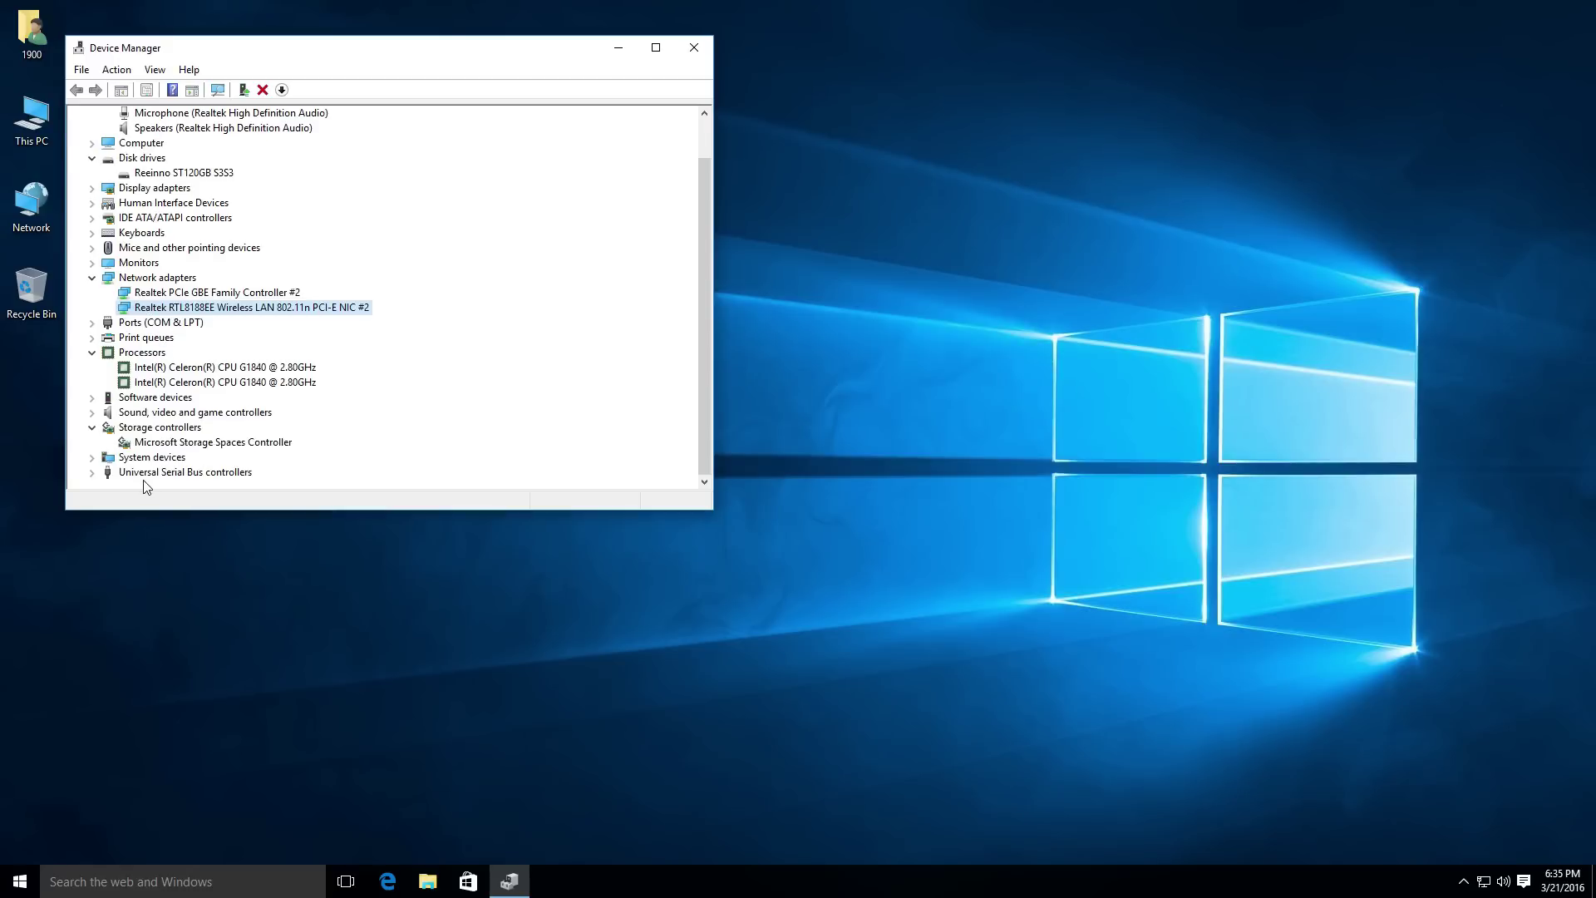
scroll(117, 390, "up", 1)
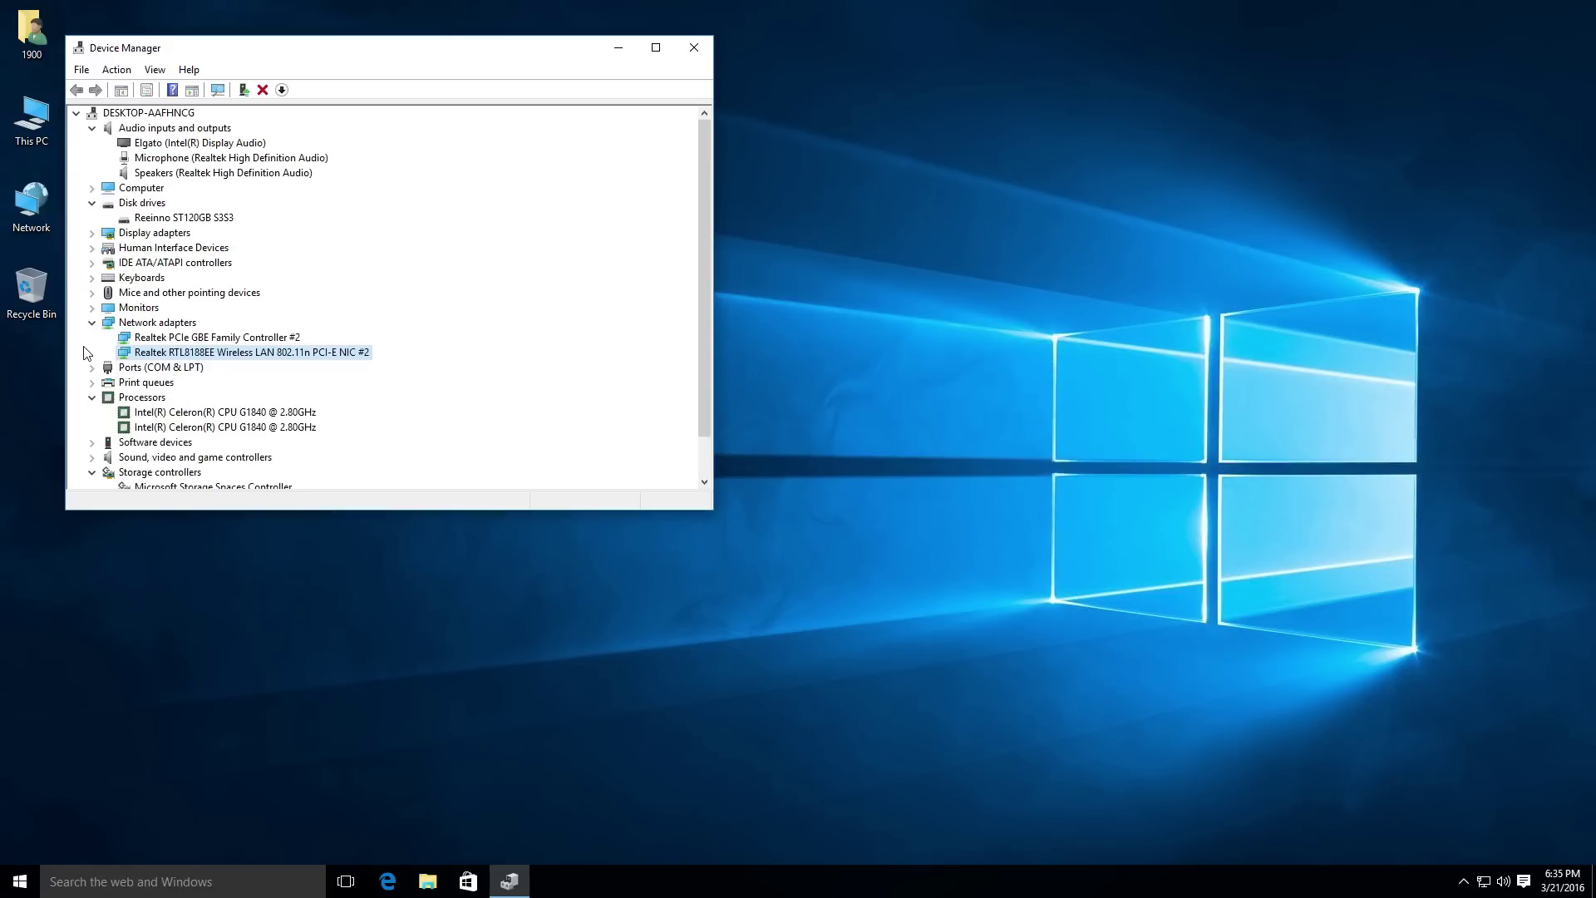
left_click(703, 51)
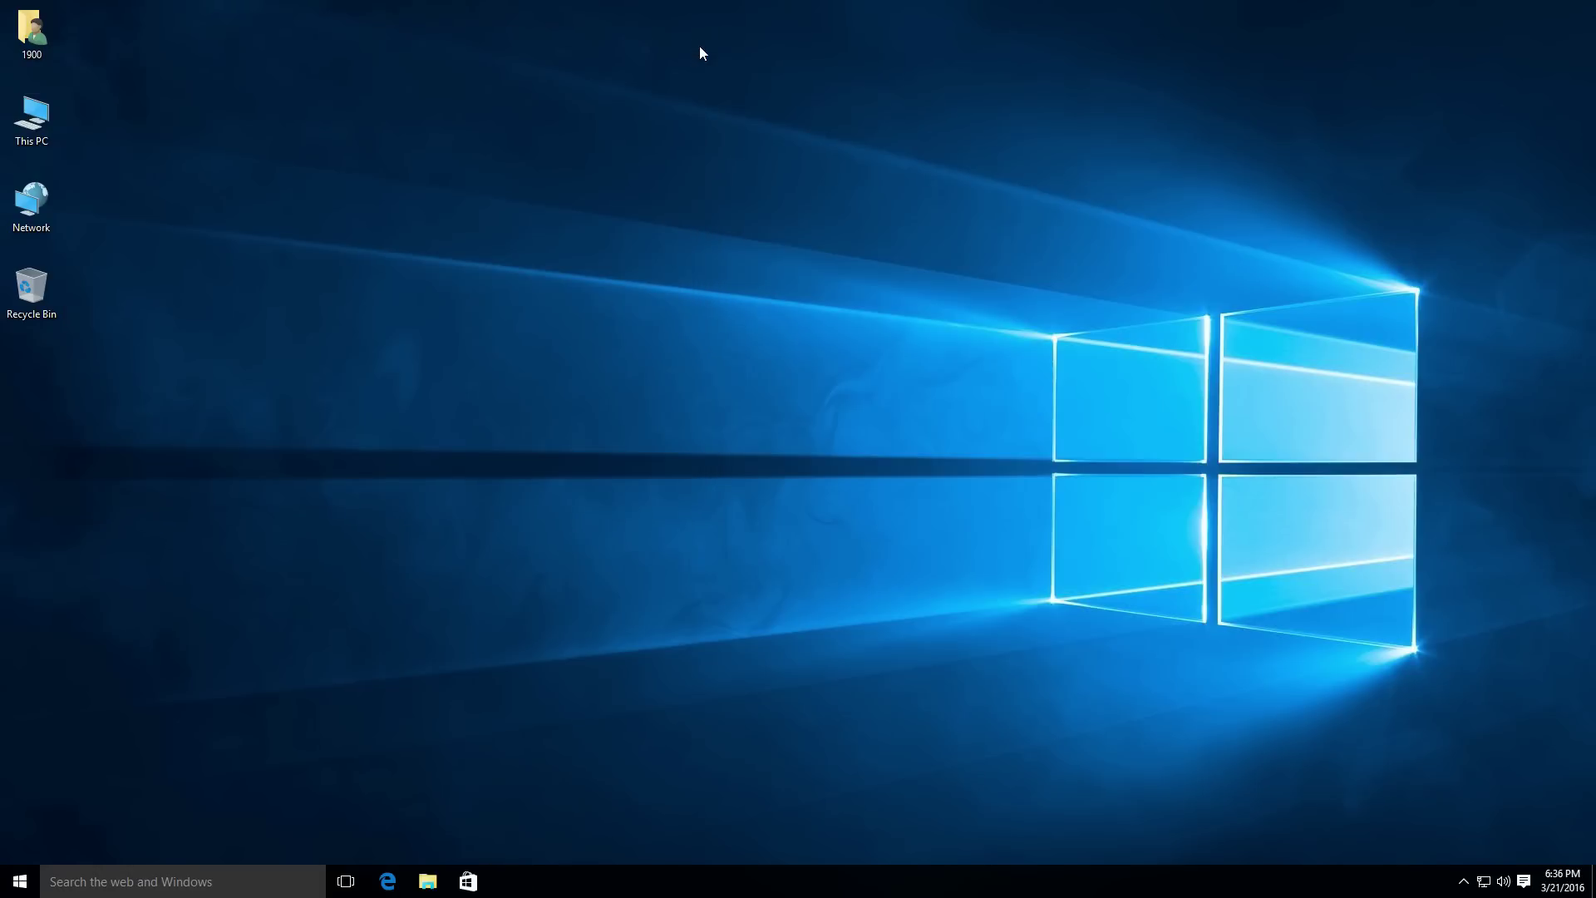